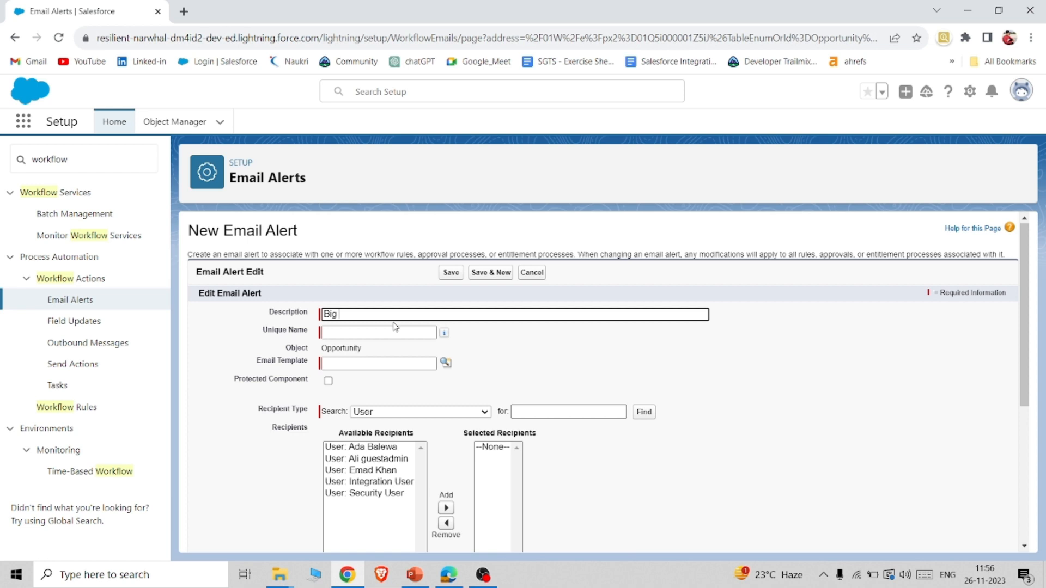
Enter "Big deal is Created" as the email alert's description and fill the unique name as Big_deal_is_Created.
text(is boign)
key(BackSpace)
key(BackSpace)
key(BackSpace)
key(BackSpace)
key(BackSpace)
text(Created)
click(388, 334)
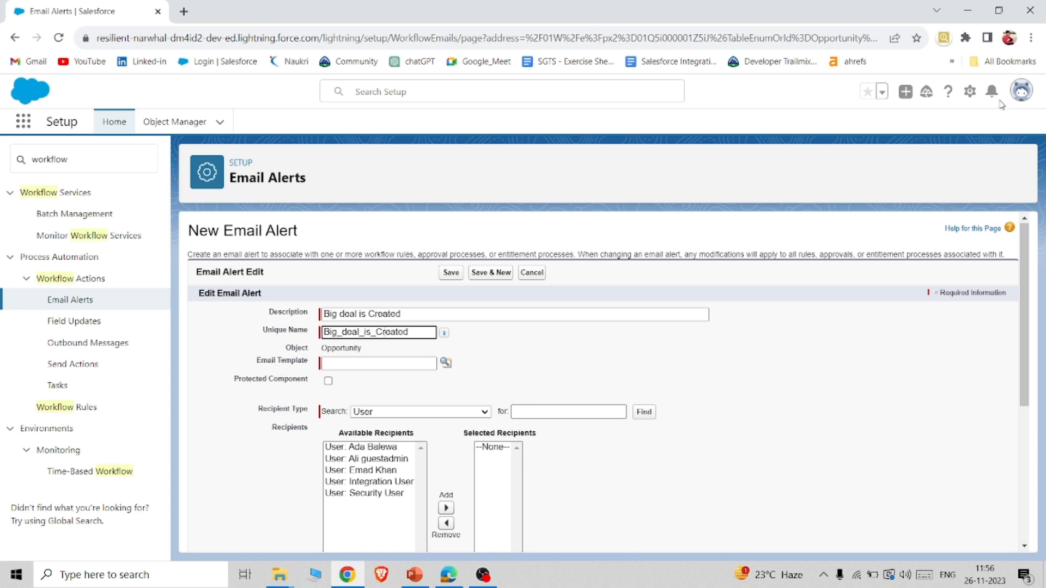
Open Setup in a separate tab, search for "email templ" and open Classic Email Templates.
click(970, 93)
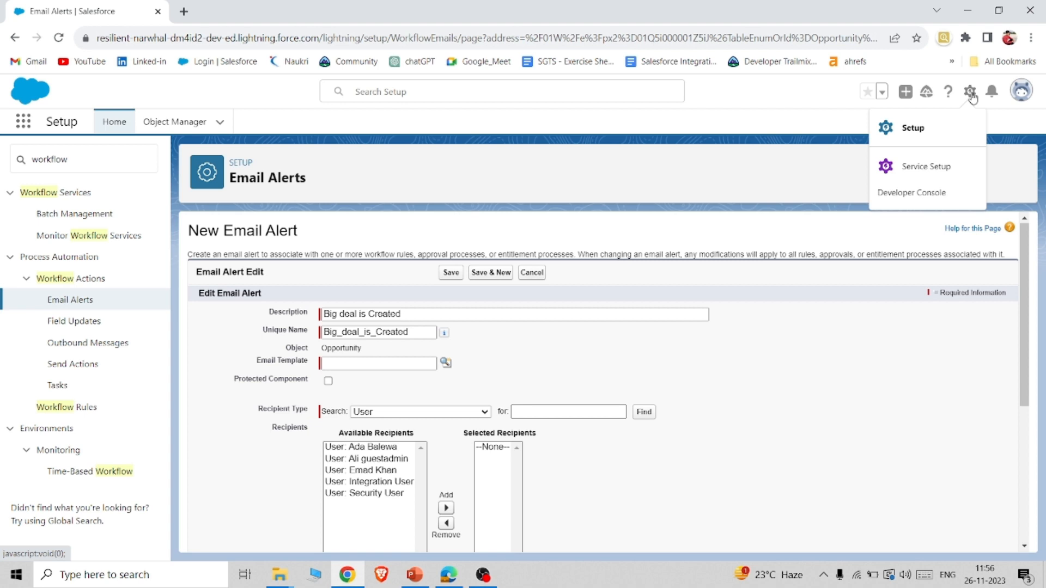
click(907, 130)
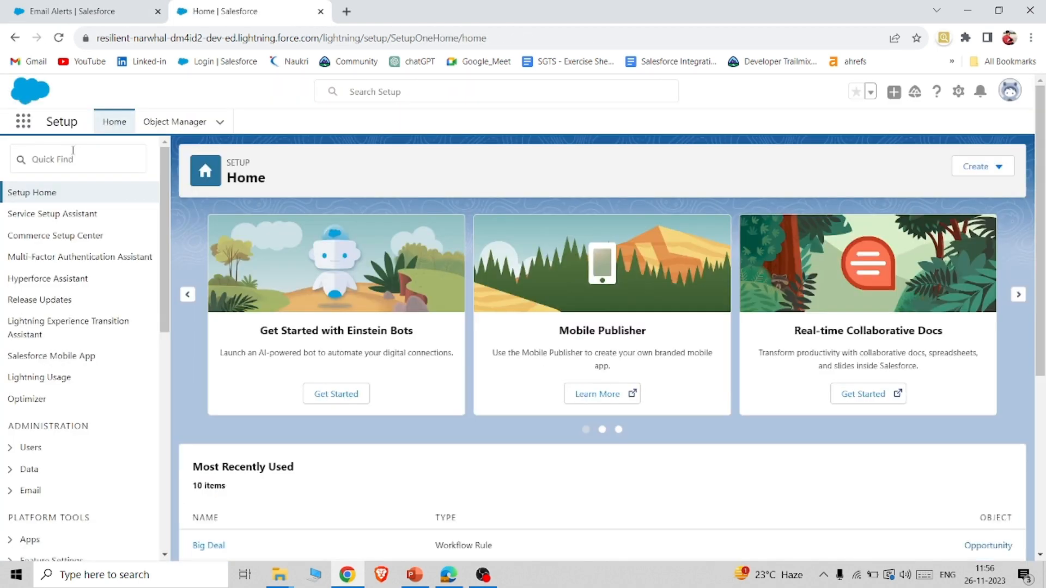
click(73, 150)
text(em)
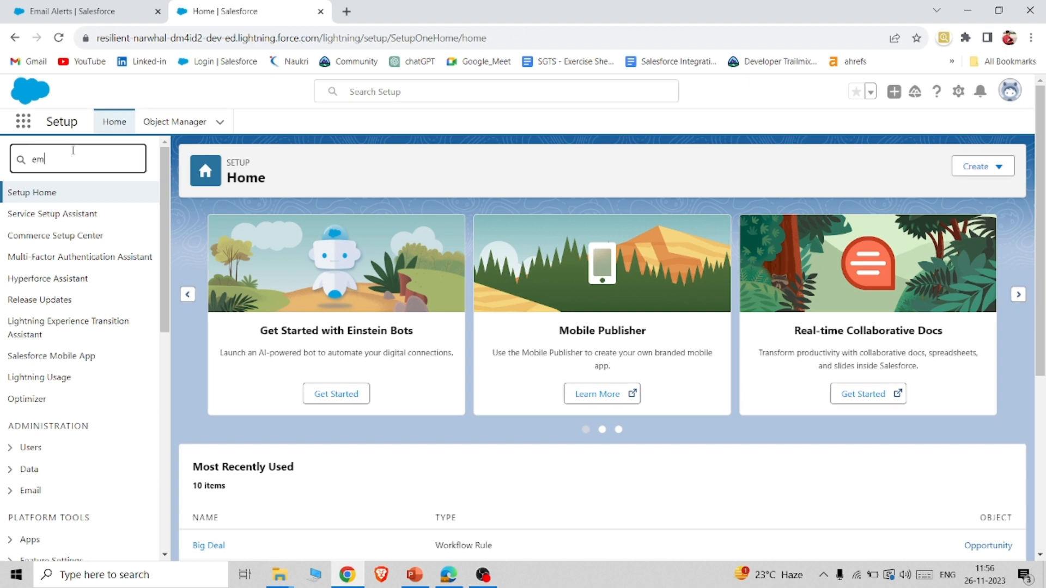
text(ail)
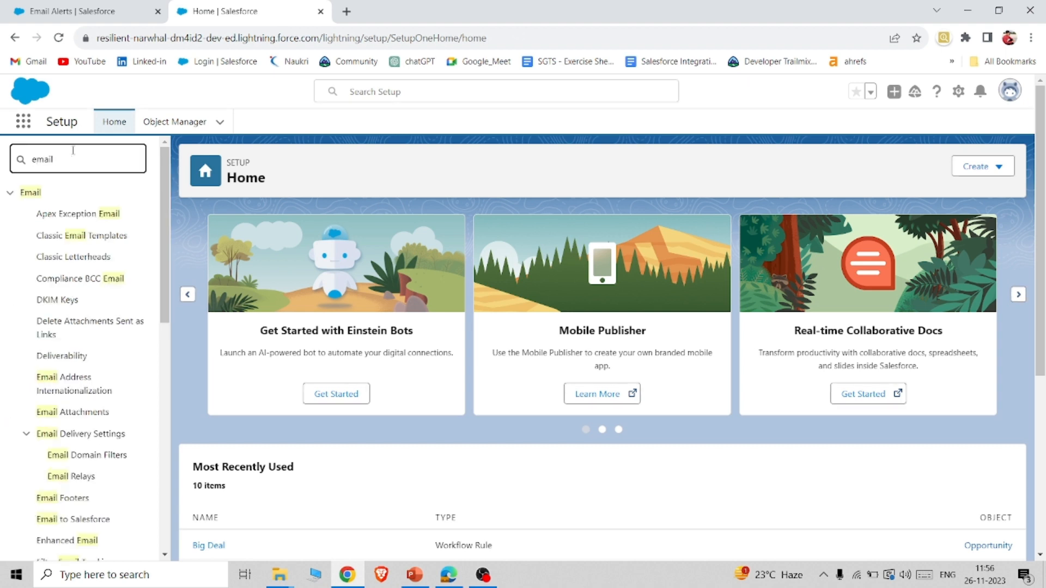
text( templ)
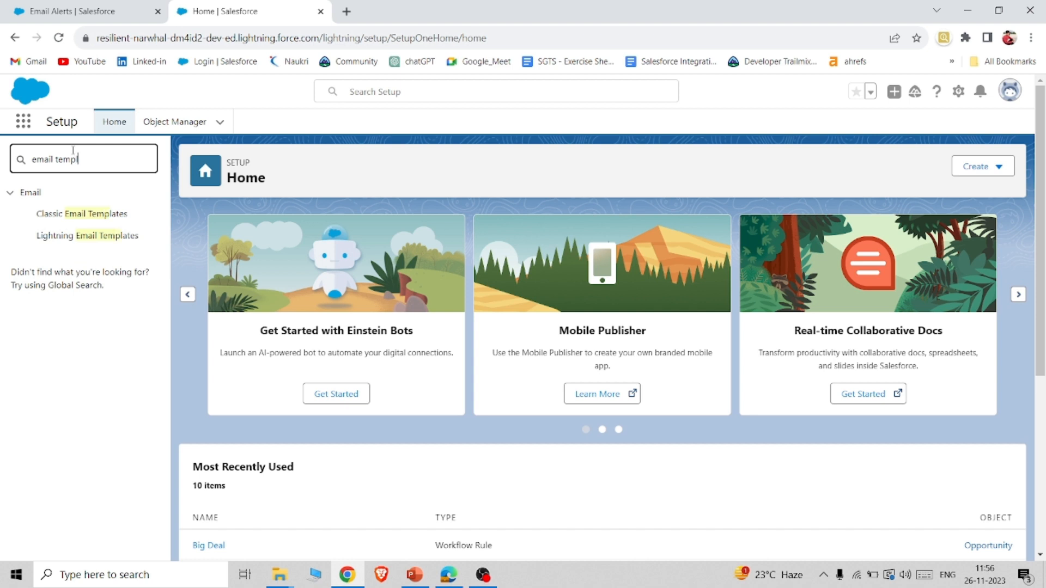
click(67, 216)
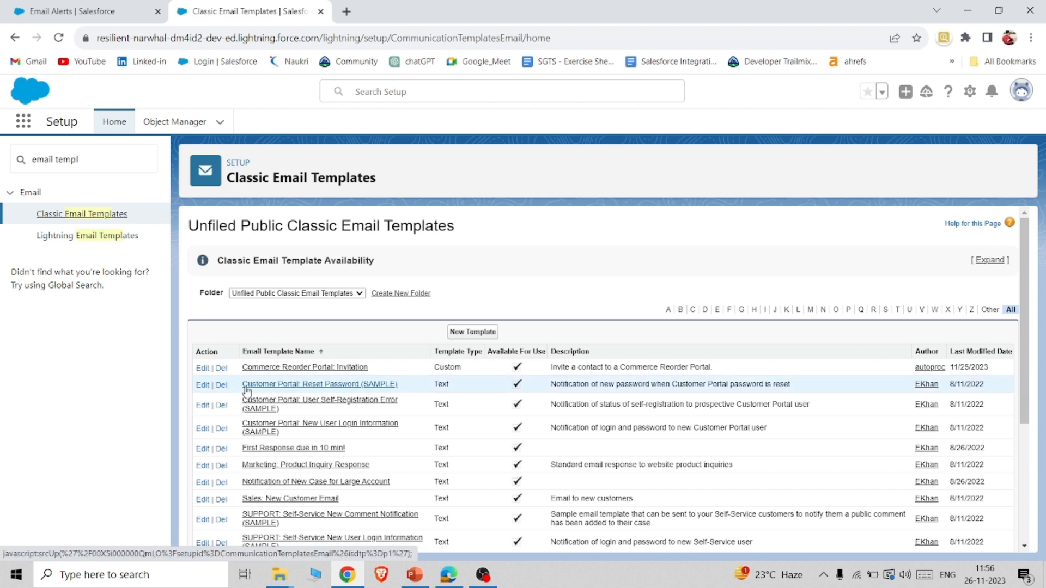
Start a new classic email template of the Text type and proceed to its details.
click(472, 332)
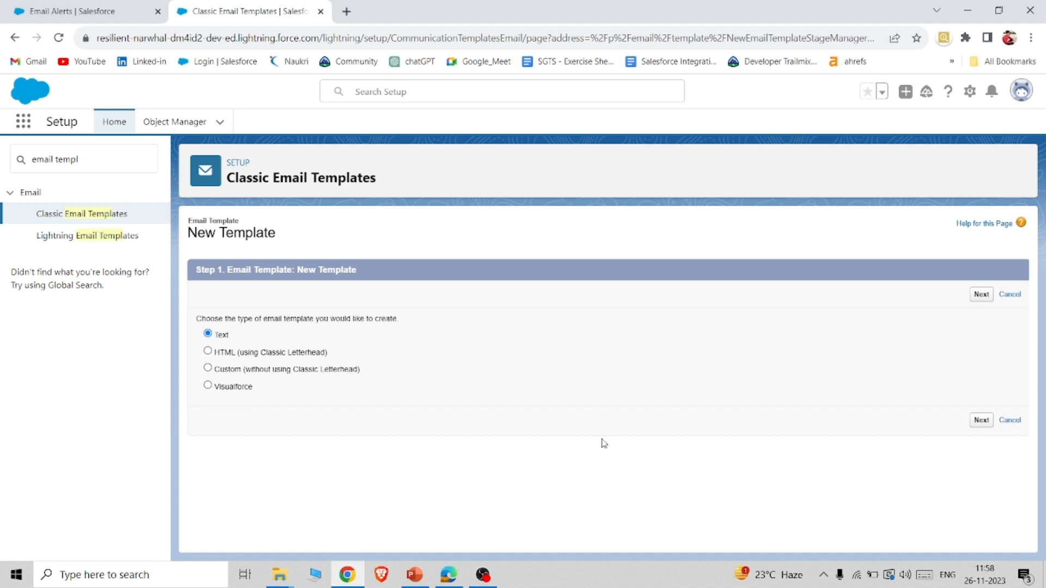
click(981, 422)
click(981, 425)
click(980, 425)
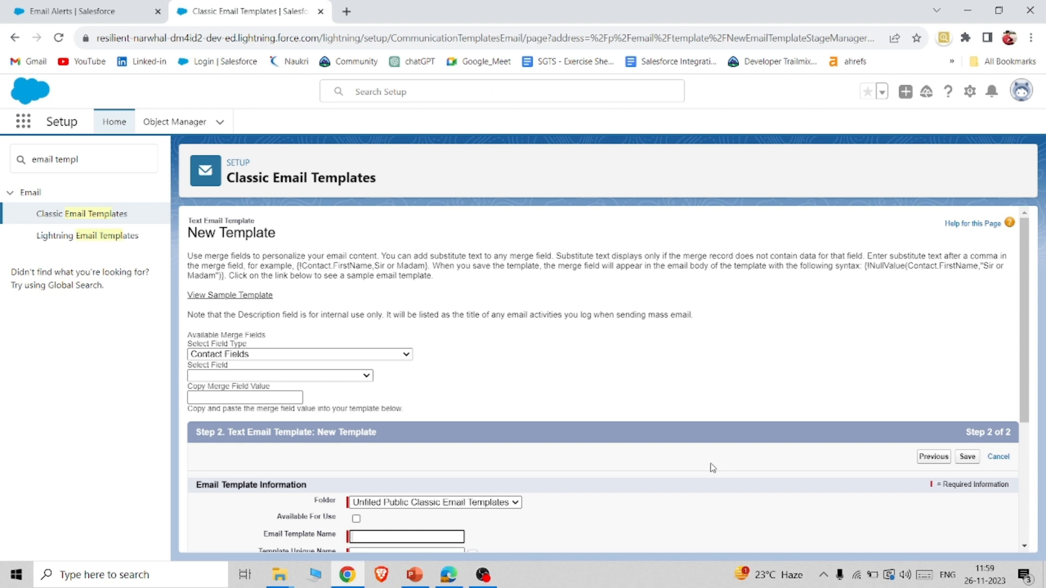
Set the merge field type of the new template to Opportunity Fields.
scroll(712, 468, down, 2)
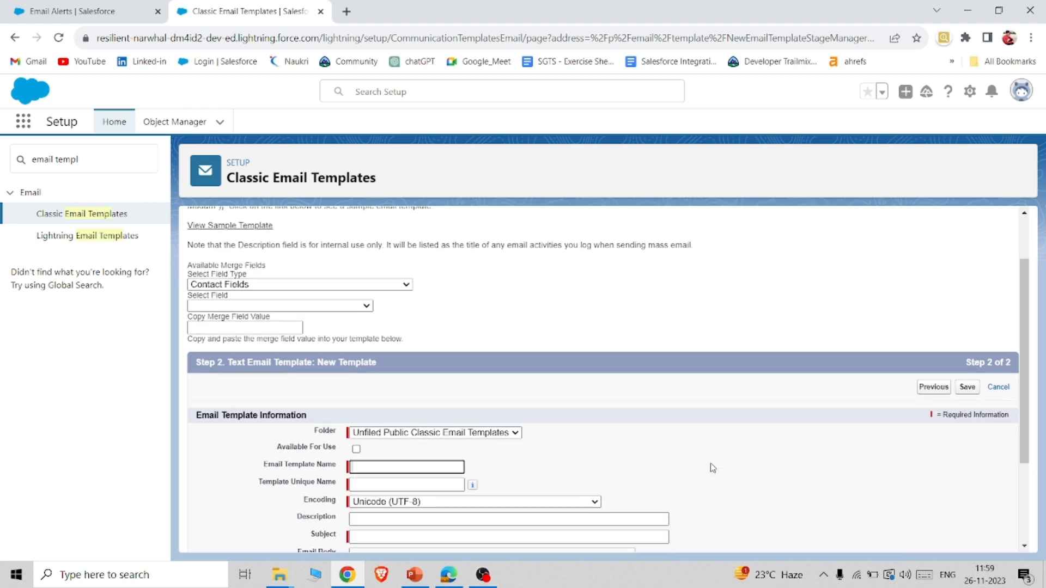
scroll(713, 468, up, 1)
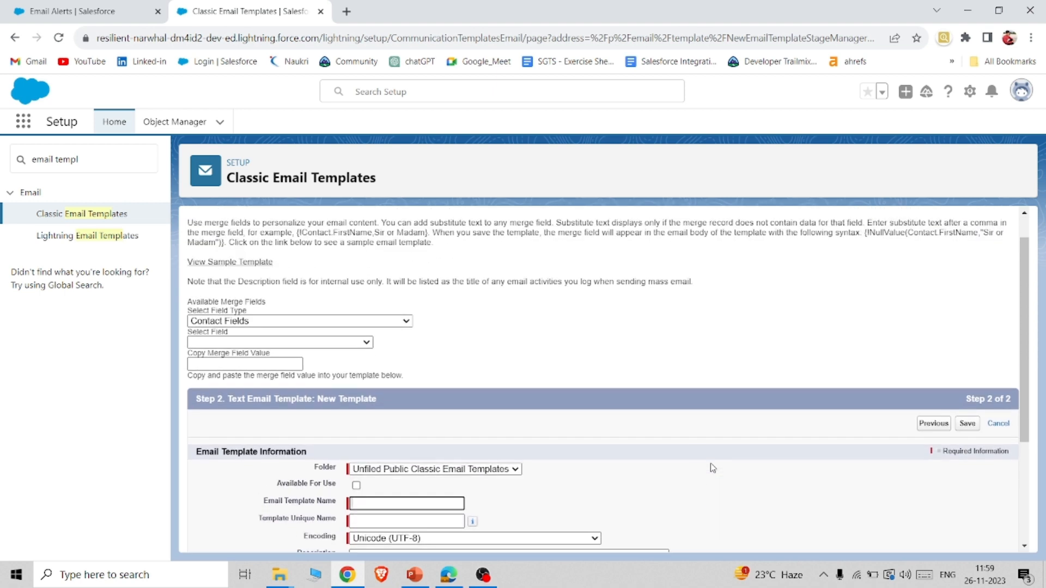
click(389, 322)
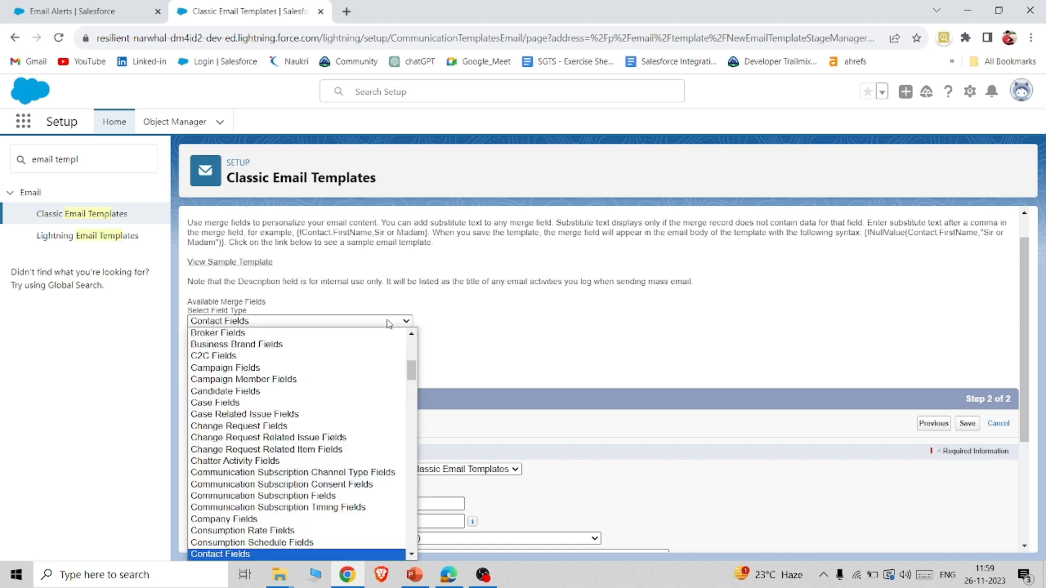
scroll(362, 397, down, 6)
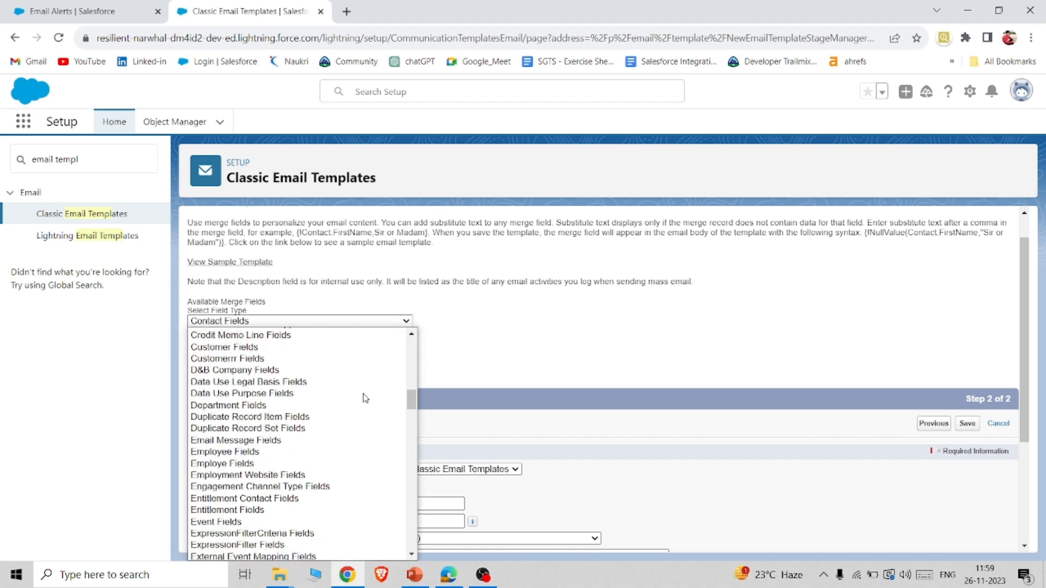
scroll(365, 399, down, 15)
key(o)
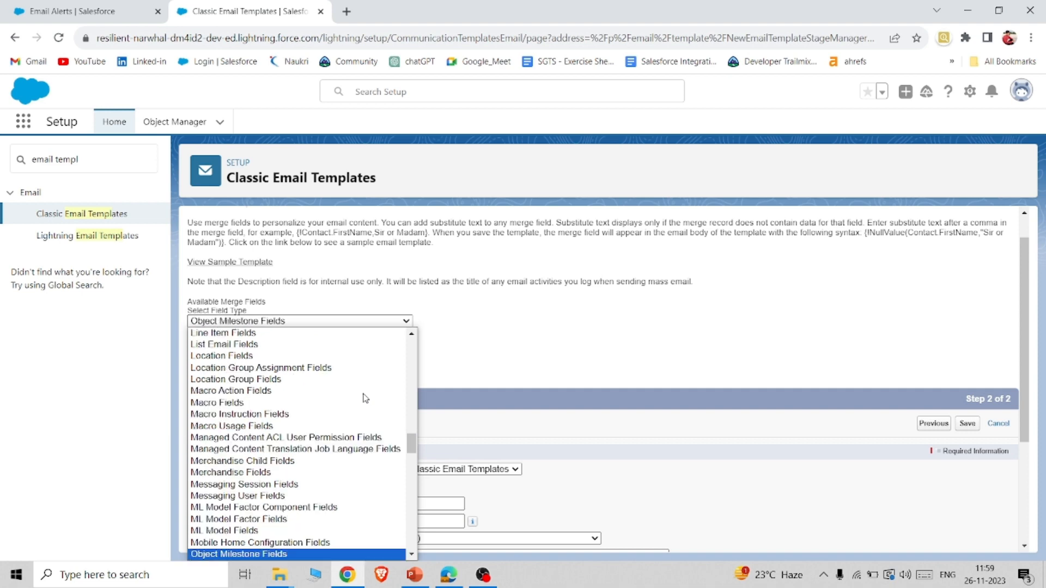
key(o)
scroll(365, 399, down, 3)
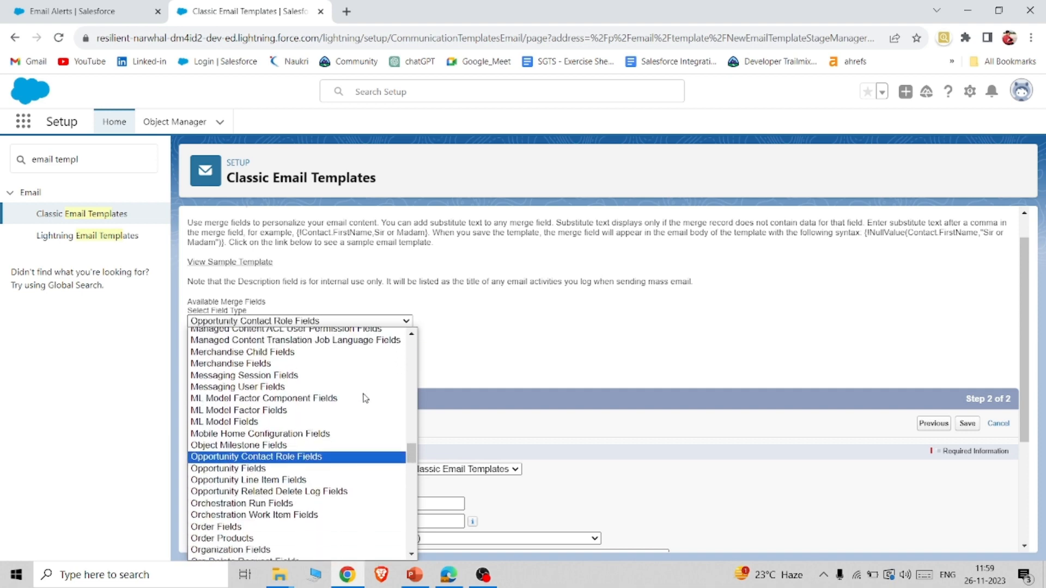
scroll(365, 398, down, 2)
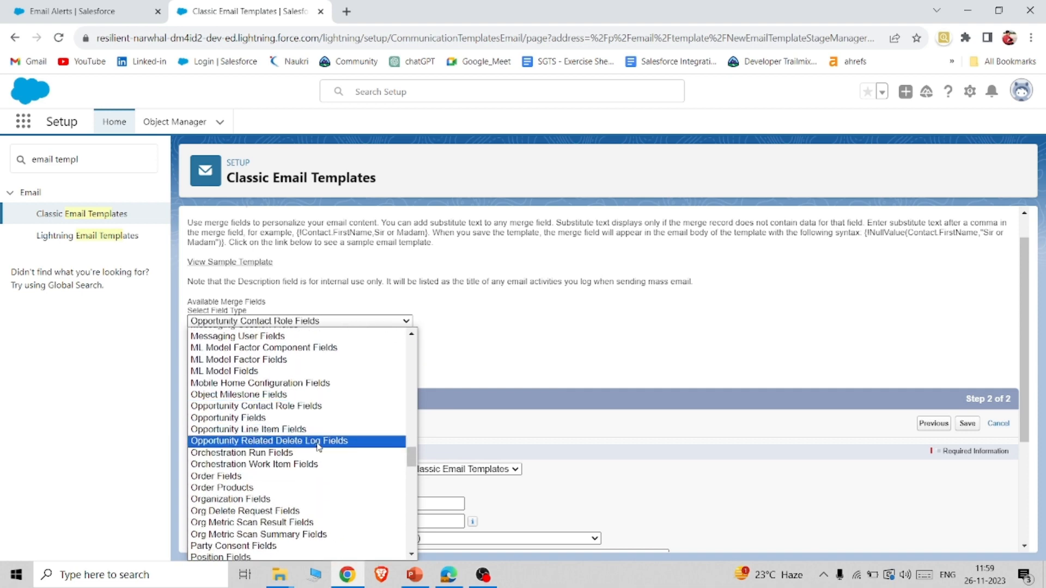
scroll(319, 447, down, 2)
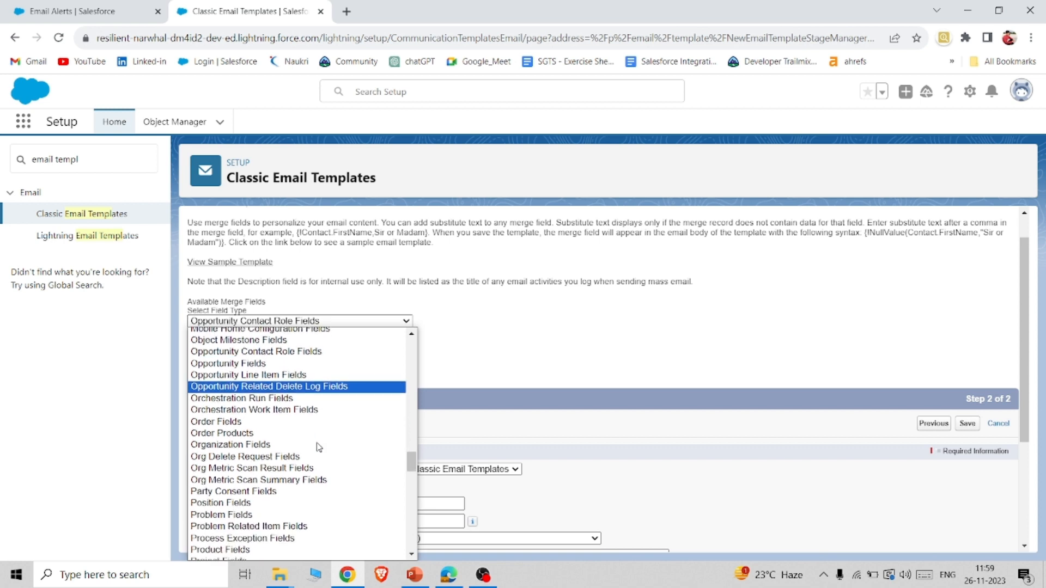
scroll(320, 446, up, 1)
click(260, 404)
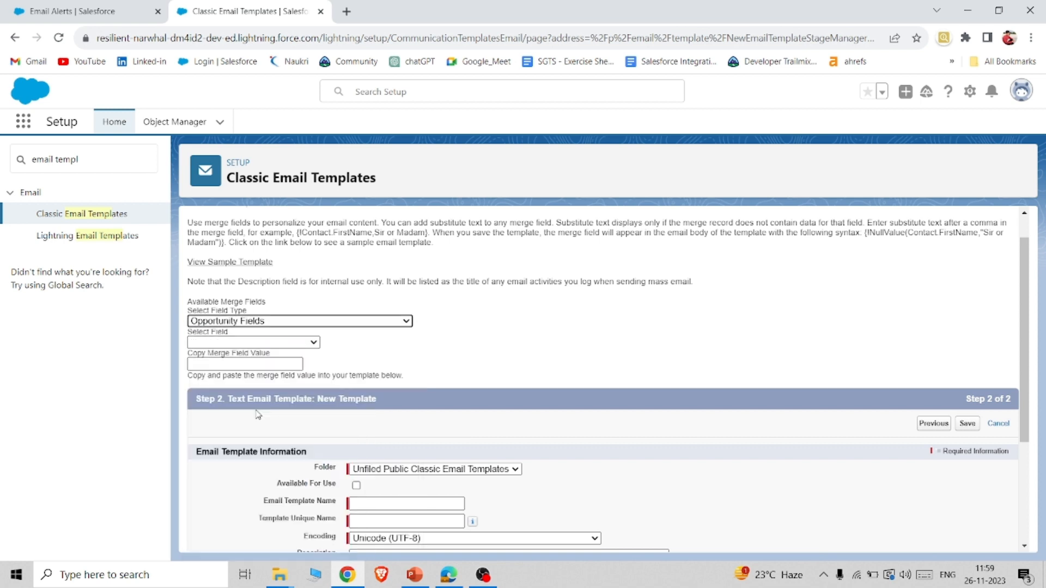
Look up the merge field values for the opportunity's Description, Account Name and Opportunity Name.
click(255, 344)
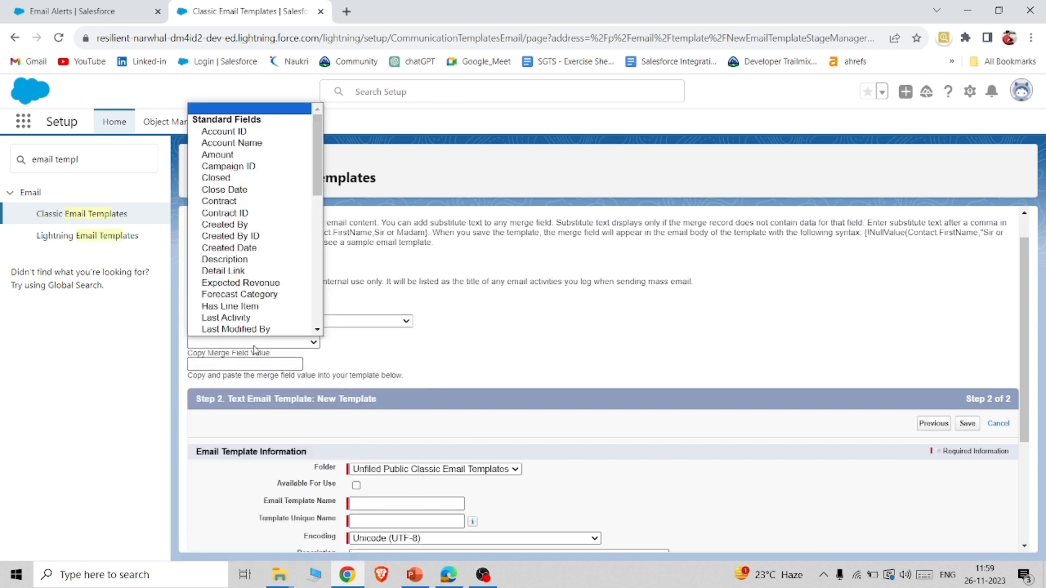
click(254, 259)
scroll(253, 260, down, 1)
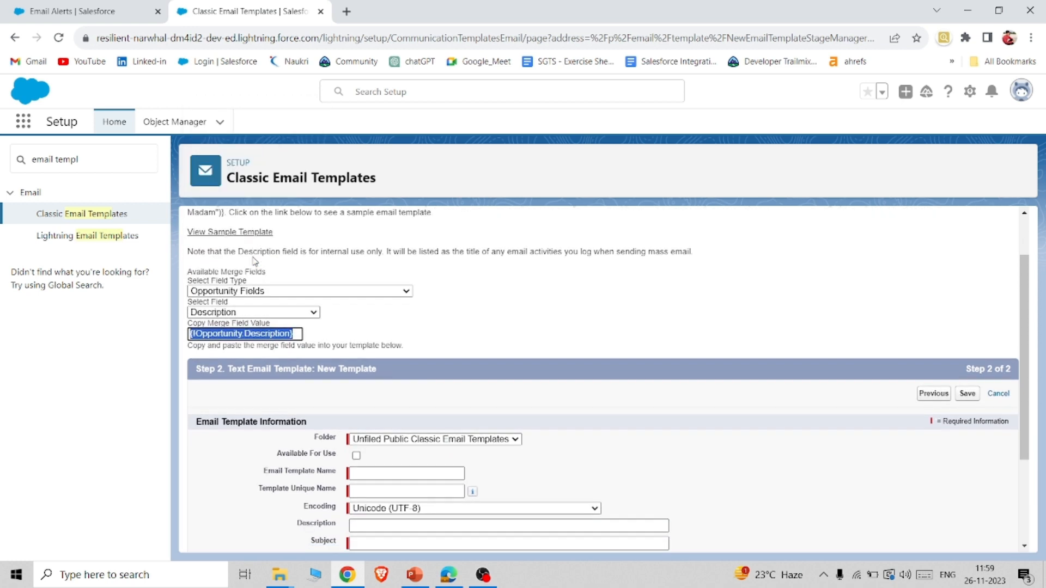
click(273, 296)
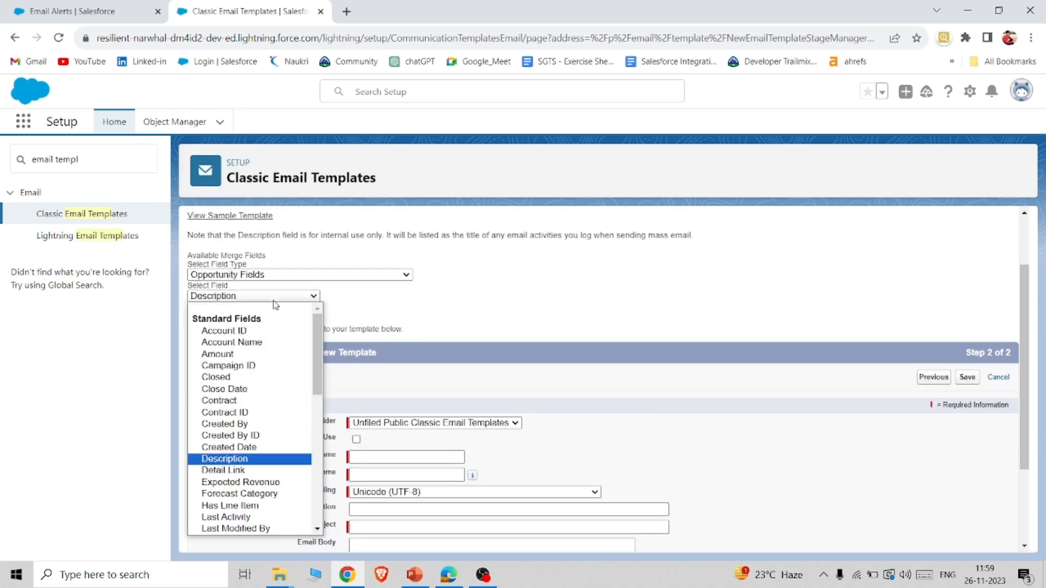
click(260, 343)
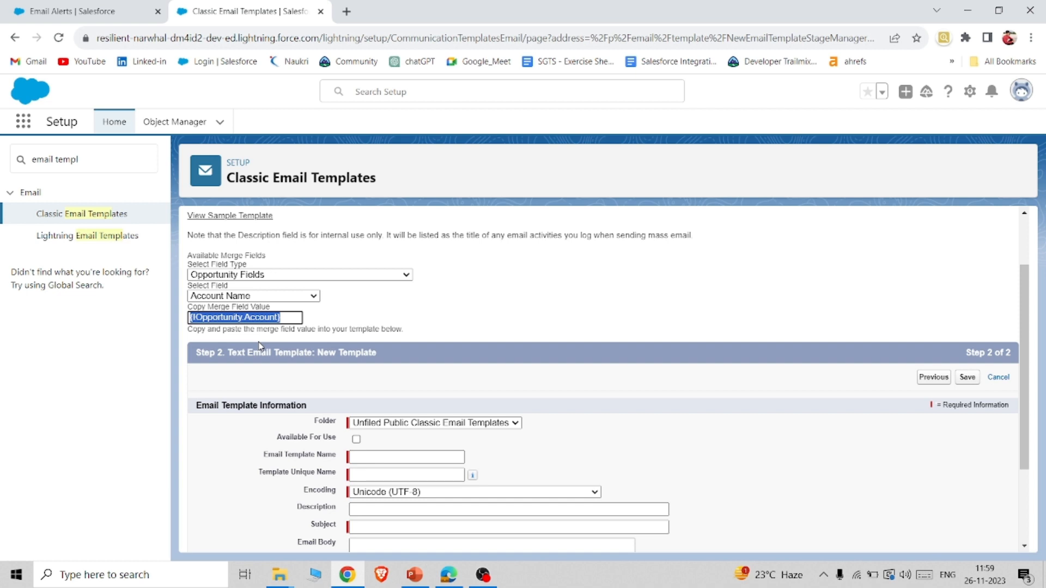
click(303, 297)
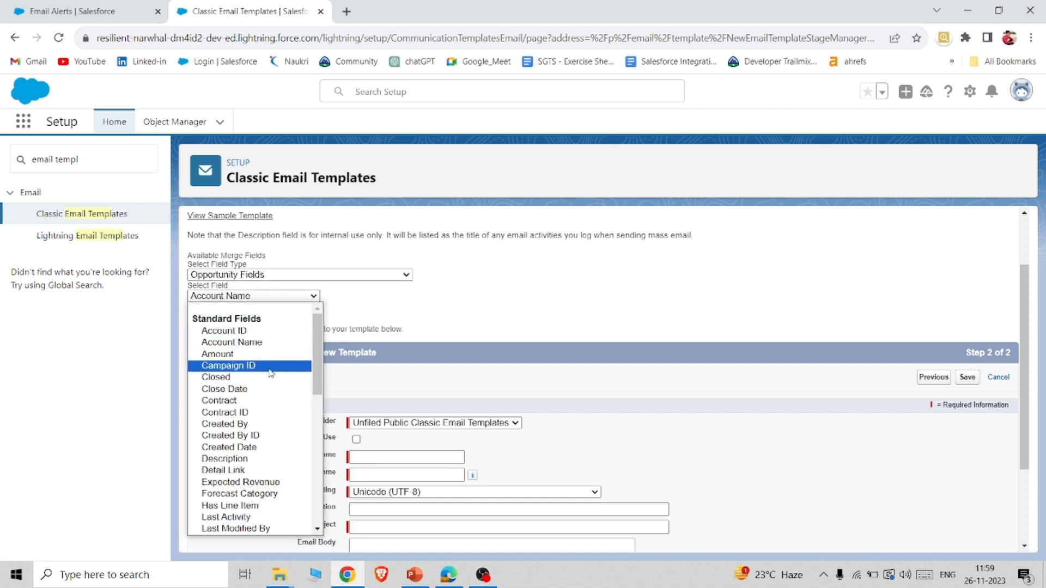
scroll(269, 373, down, 5)
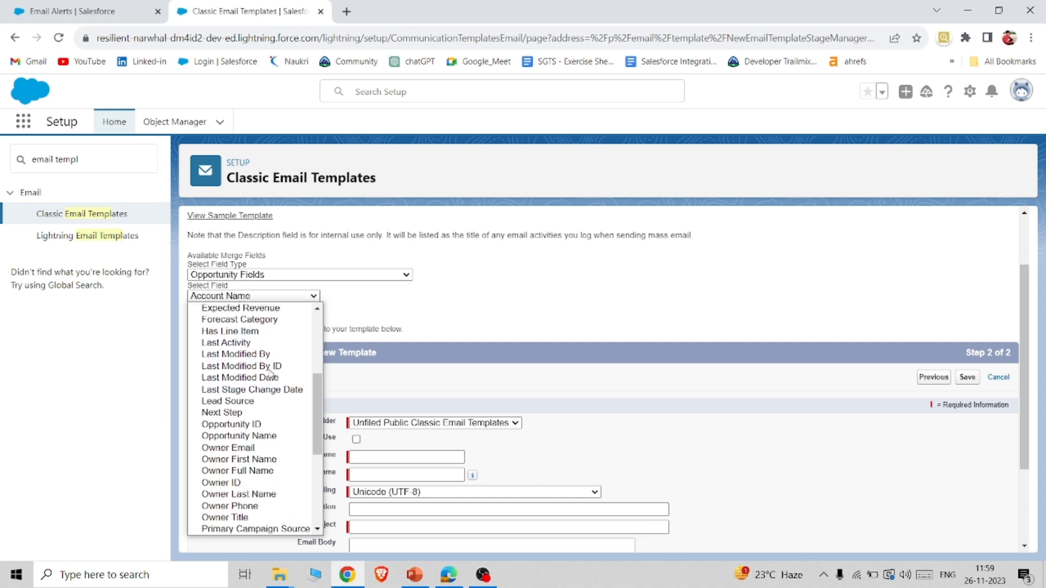
scroll(270, 373, down, 2)
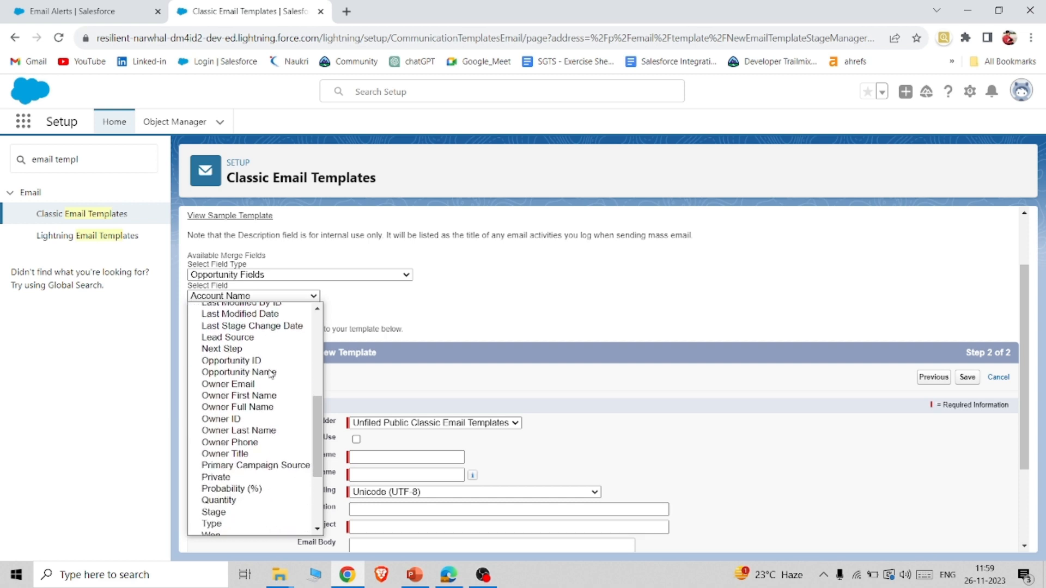
click(271, 373)
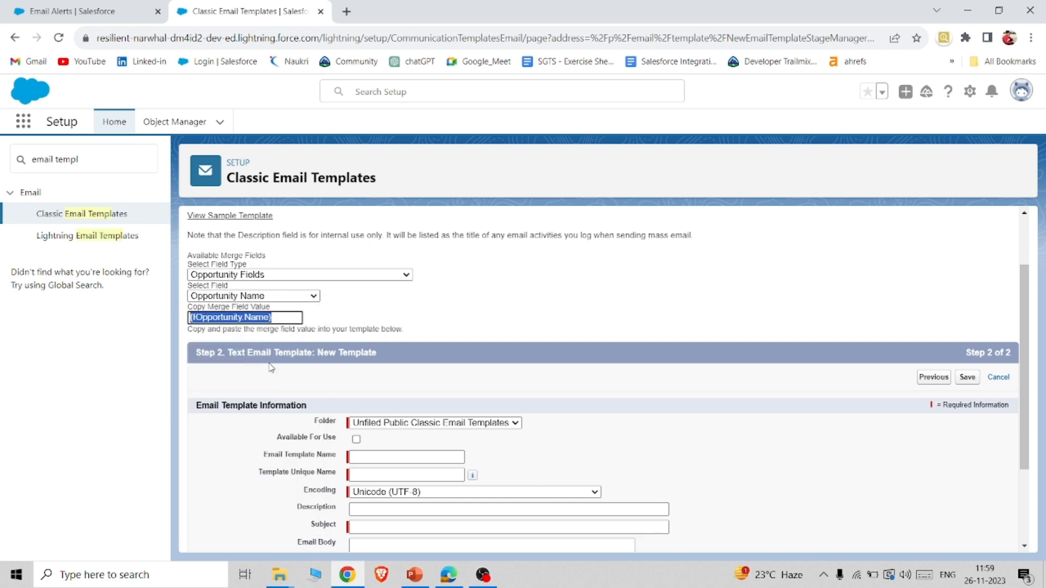
Choose Owner Full Name as the opportunity merge field to generate its merge value.
click(293, 300)
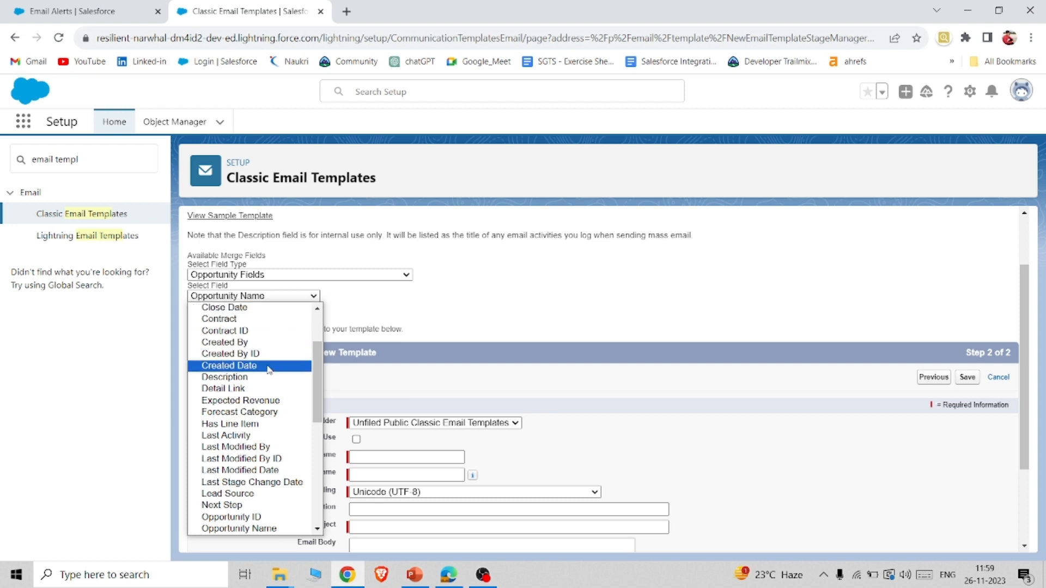
scroll(269, 365, down, 2)
scroll(269, 381, down, 1)
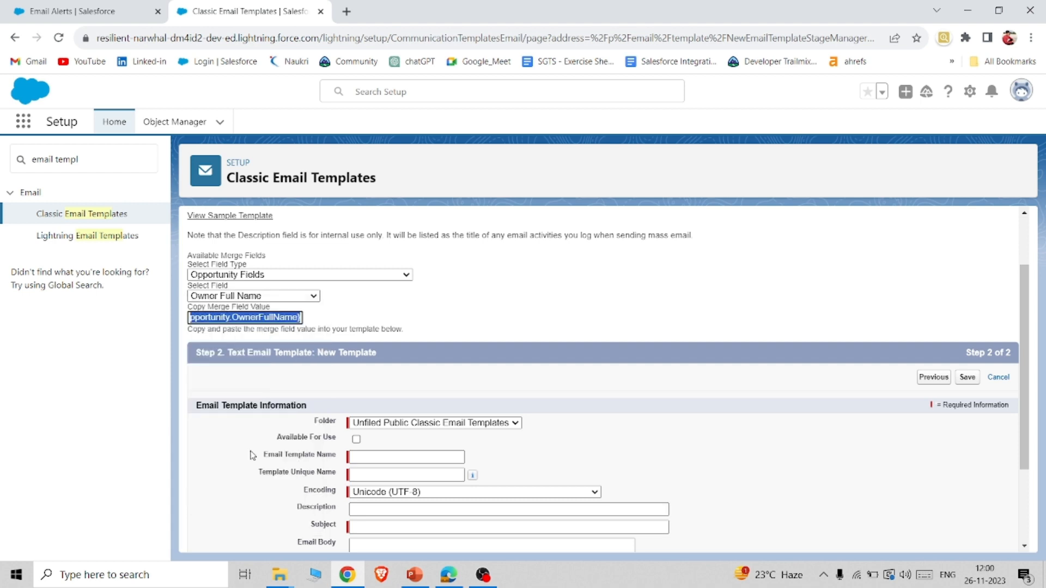
scroll(275, 343, down, 1)
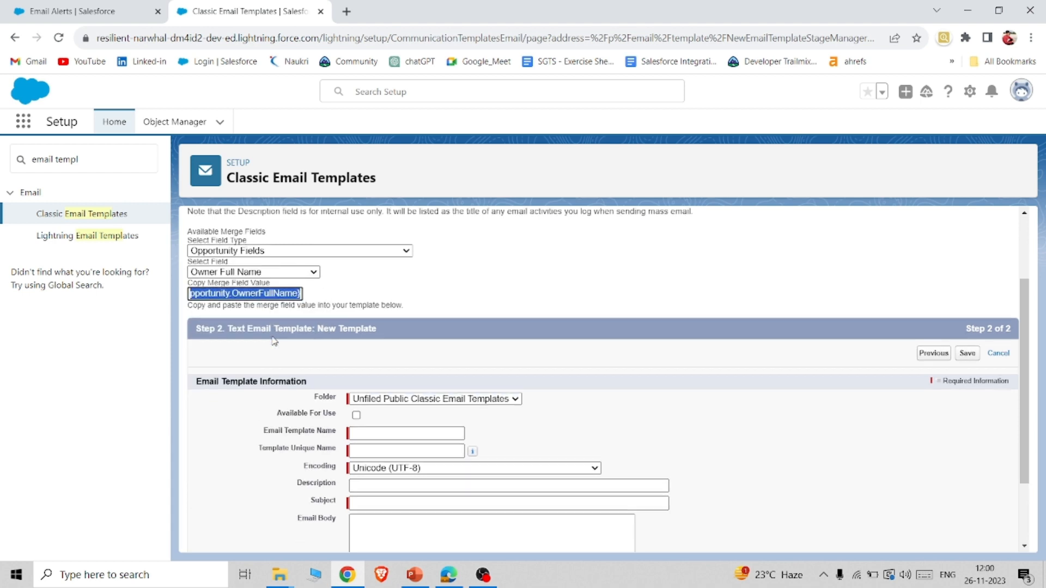
scroll(274, 341, up, 2)
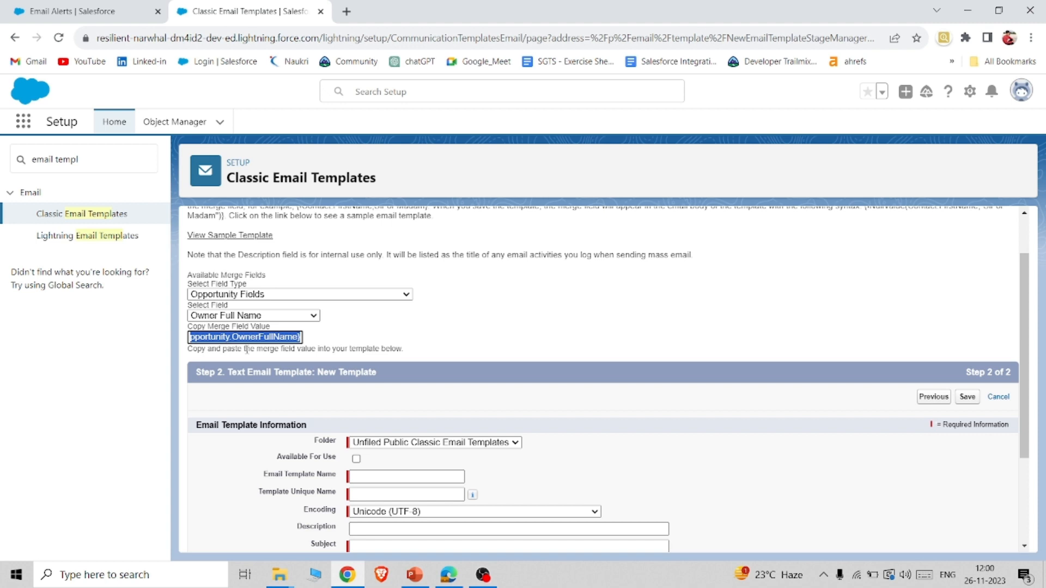
Mark the new email template as available for use.
scroll(247, 349, down, 2)
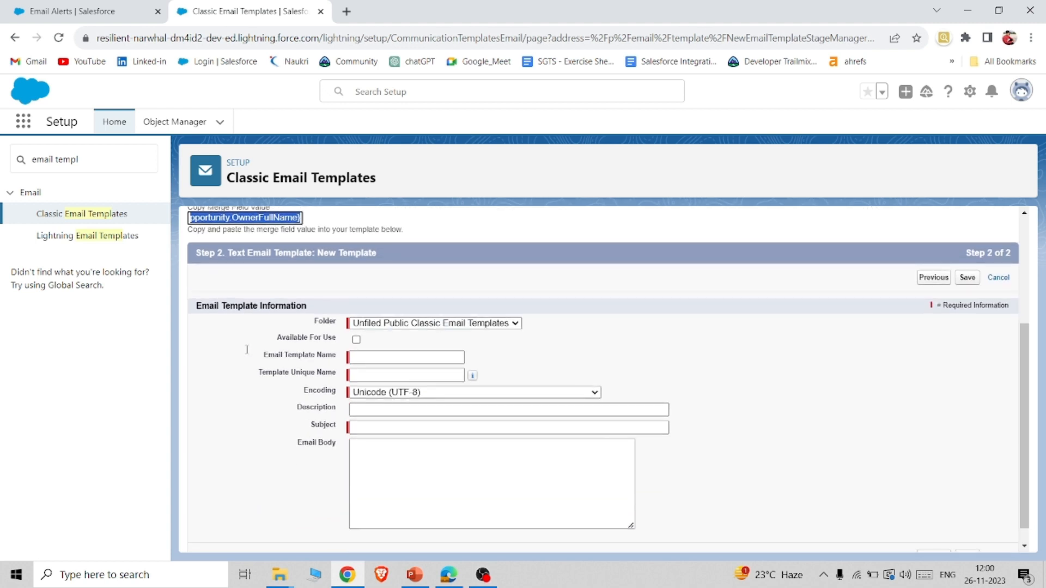
click(358, 340)
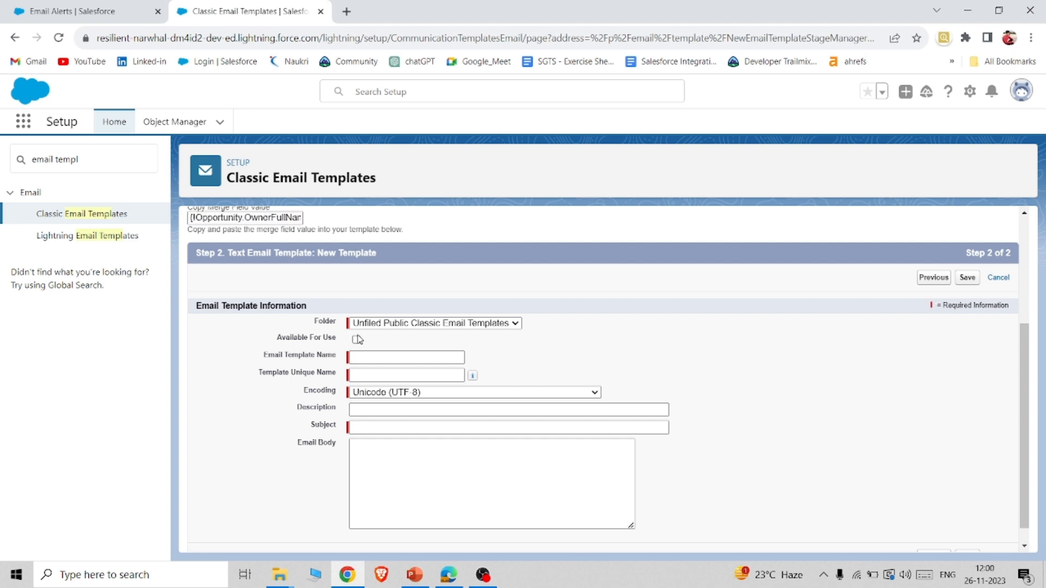
click(358, 339)
click(358, 339)
click(357, 339)
double_click(315, 324)
scroll(500, 375, up, 4)
scroll(476, 391, down, 3)
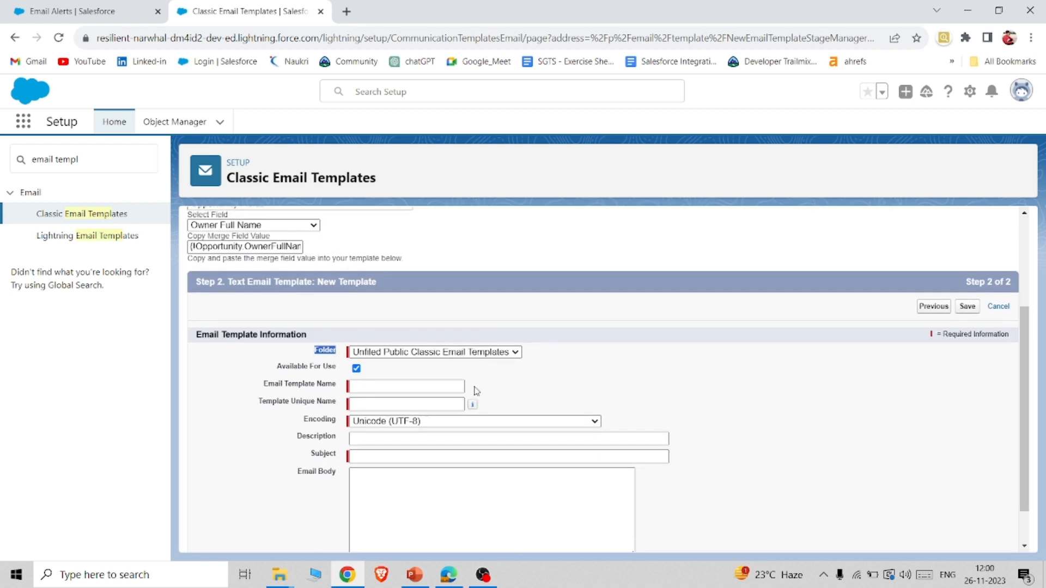
Name the new email template Demo1, using Demo1 as its unique name too.
click(411, 388)
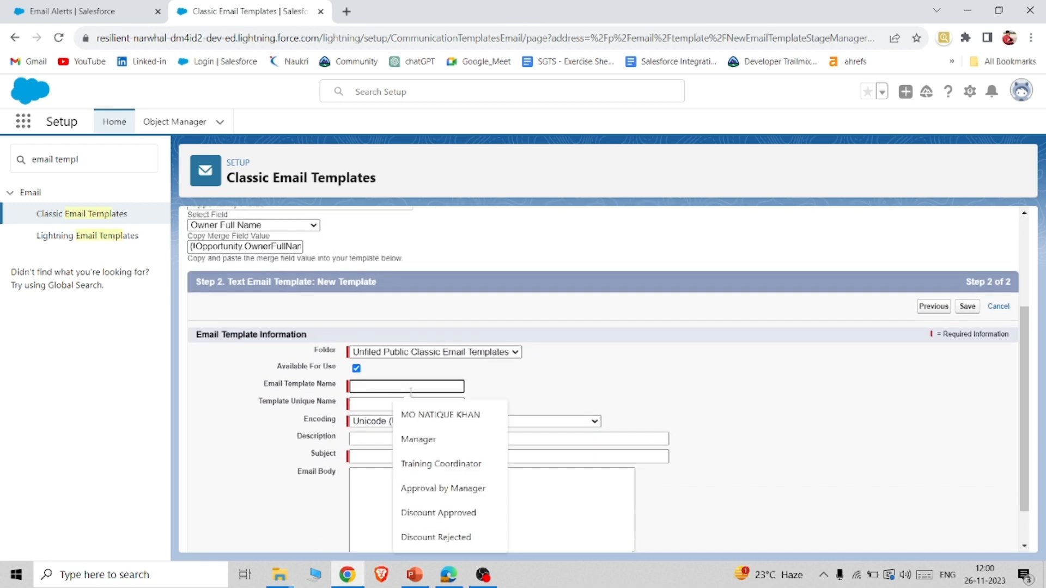
text(De)
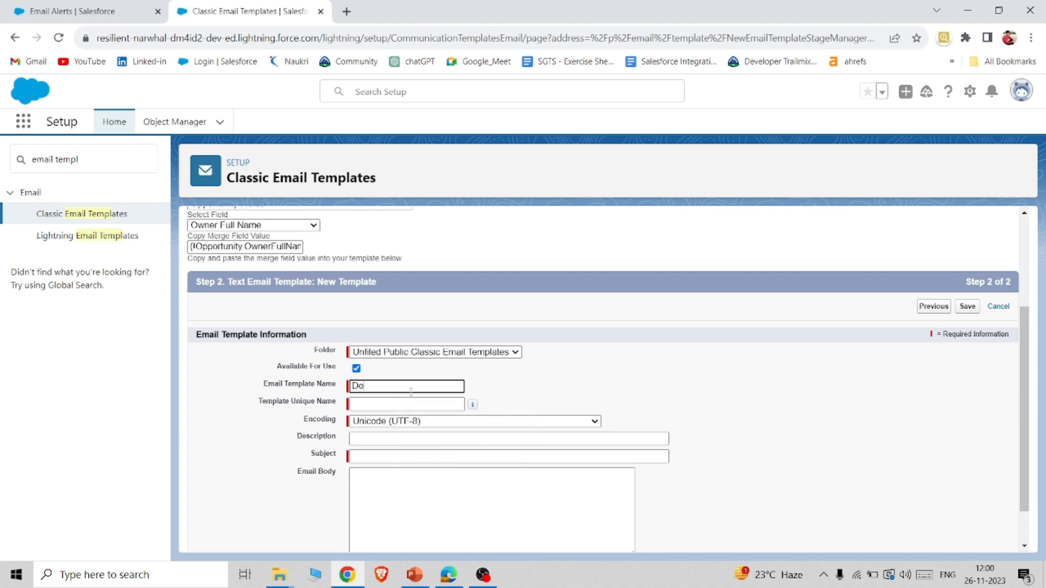
text(mo1)
click(400, 404)
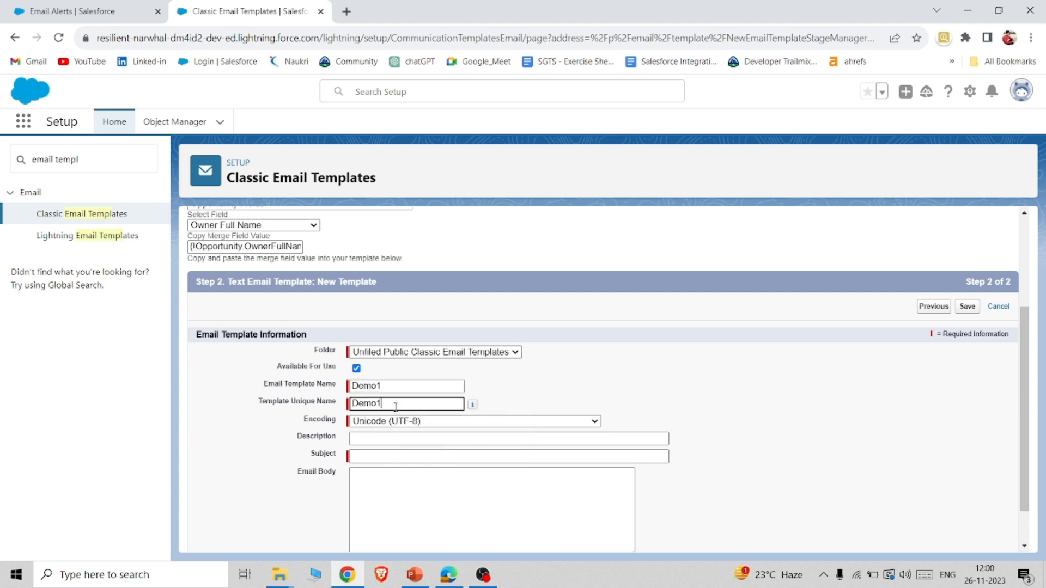
Enter "Sending response to the Owner" as the email template's description.
click(394, 436)
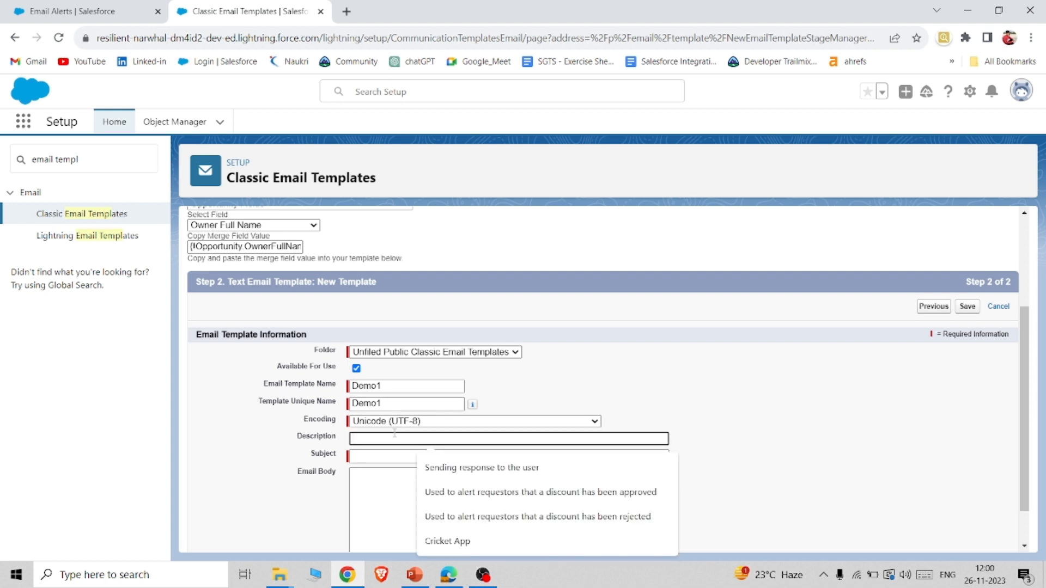
text(Sendi)
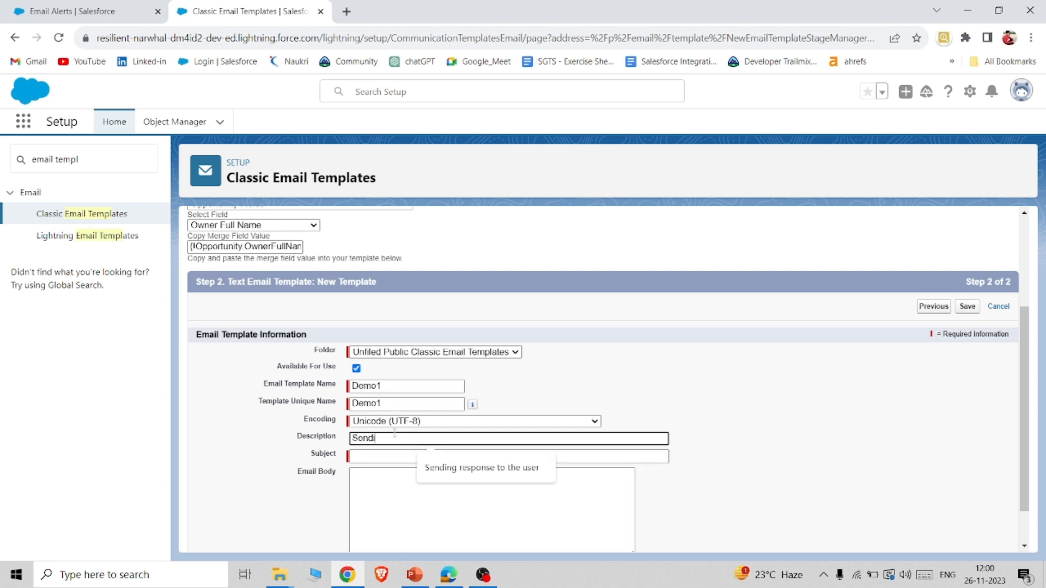
text(ng response to the owner)
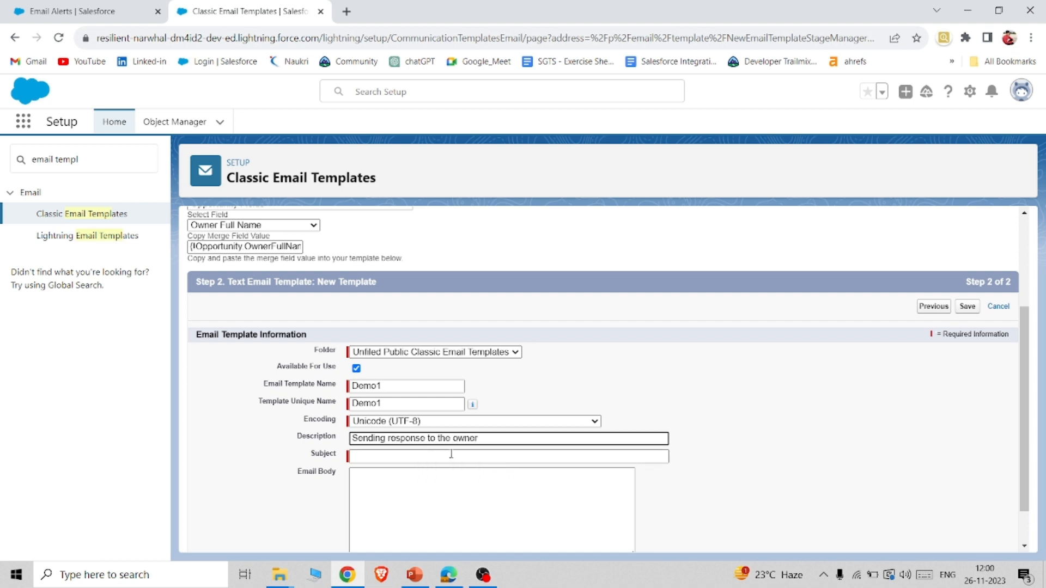
double_click(458, 438)
text(Owner)
Set the email template's subject to "Big deal is beign Created".
click(438, 458)
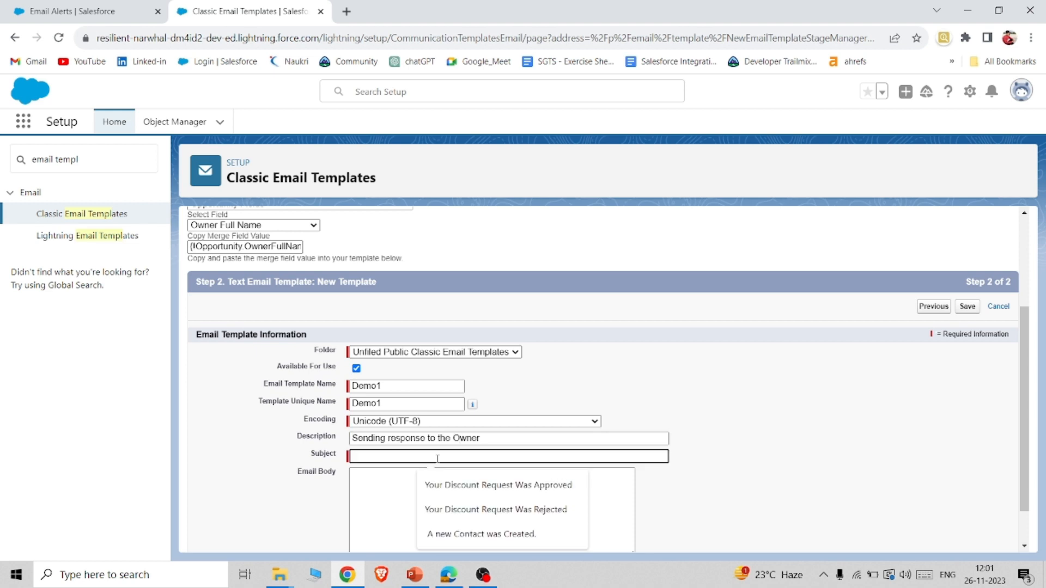
text(Big d)
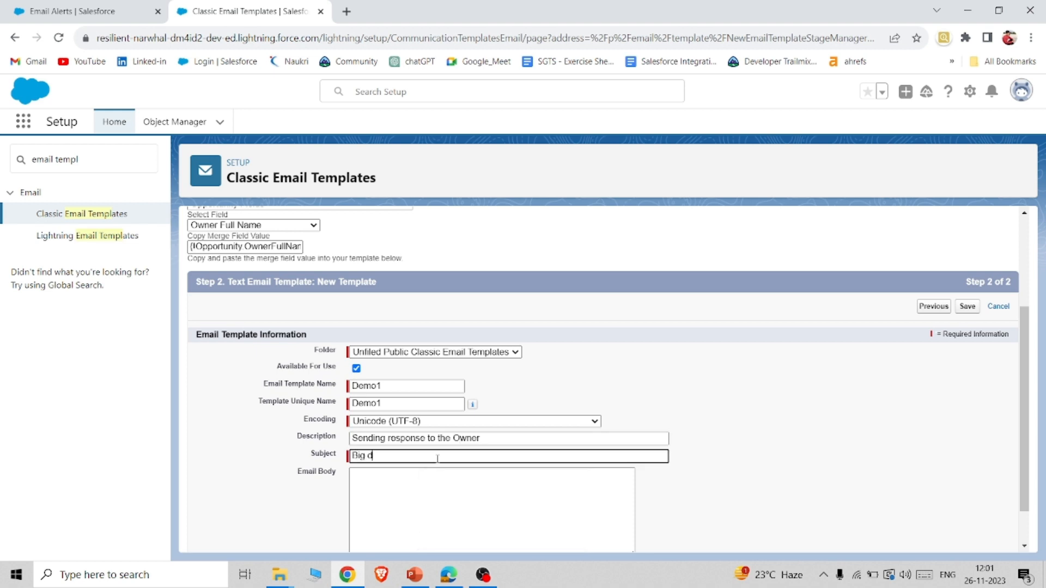
text(eal is beign Created)
Begin the email body with the greeting "Dear {!Opportunity.OwnerFullName}".
click(408, 479)
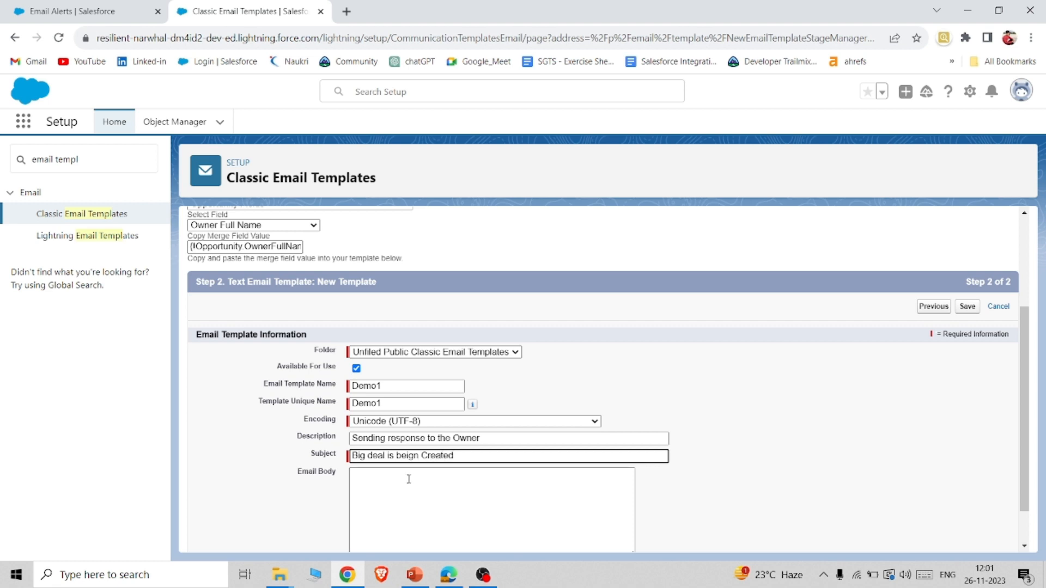
text(Dear)
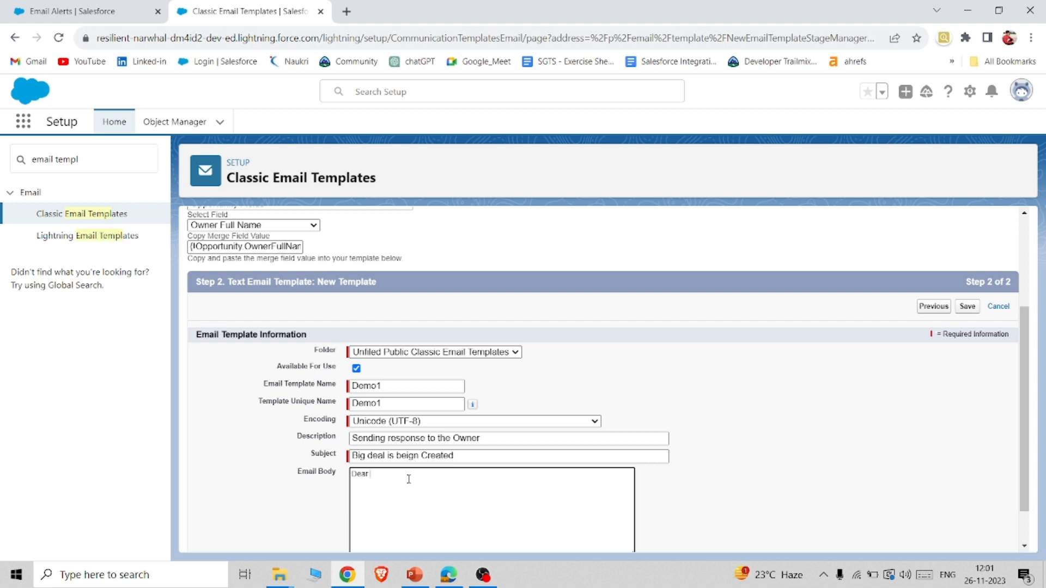
text({!Opportunity.OwnerFullName})
Add the line "please find the below details and look once!" below the greeting in the email body.
scroll(490, 480, down, 2)
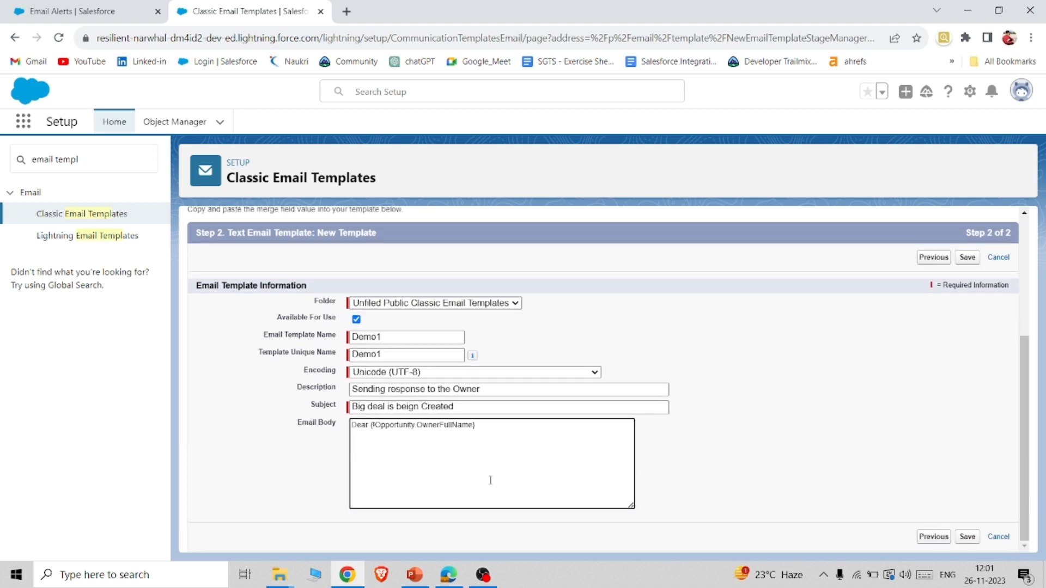
text(please find the bi)
key(BackSpace)
text(elow detailks s and look once)
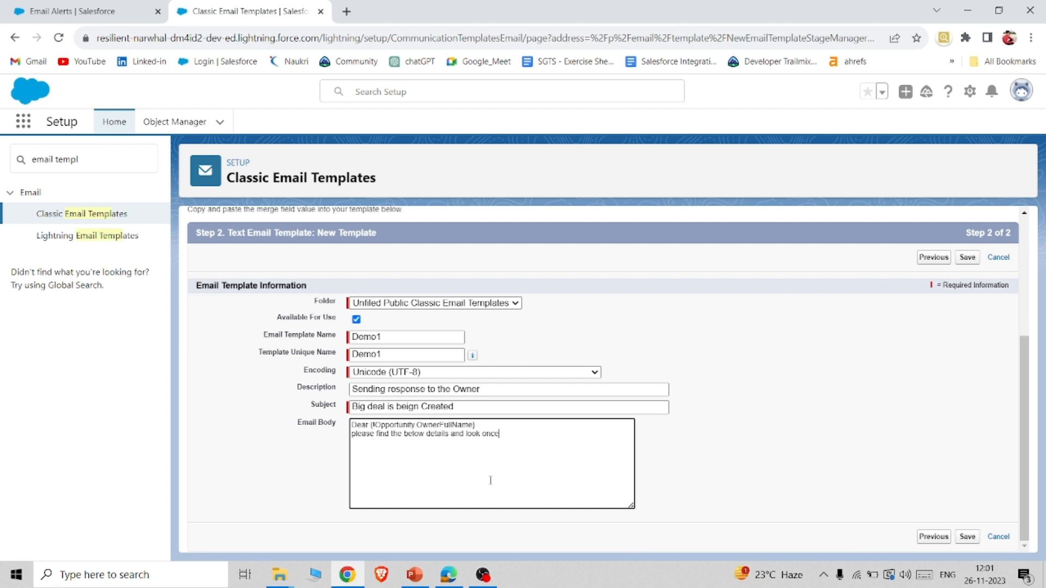
text(!)
Add the line "big deal is going to created." to the email body.
key(Return)
text(You)
key(BackSpace)
key(BackSpace)
text(big deal is going to created)
End the email body with the lines "Thankyou" and "Salesforce Demo", and save the template.
key(Return)
text(Thakyou)
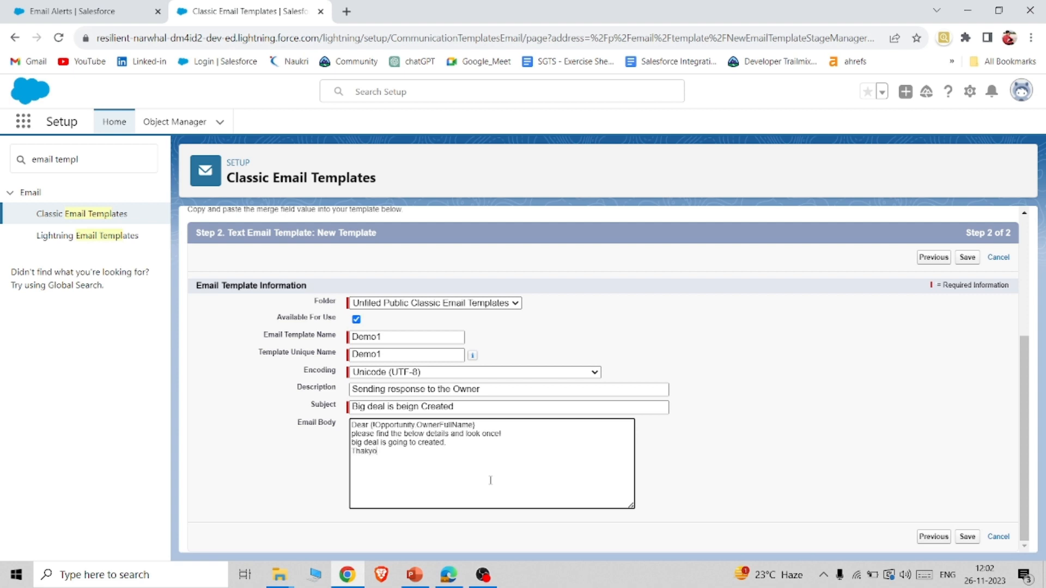
key(BackSpace)
key(BackSpace)
key(BackSpace)
text(nkyou )
text(Salesforce)
text( Demo)
click(967, 536)
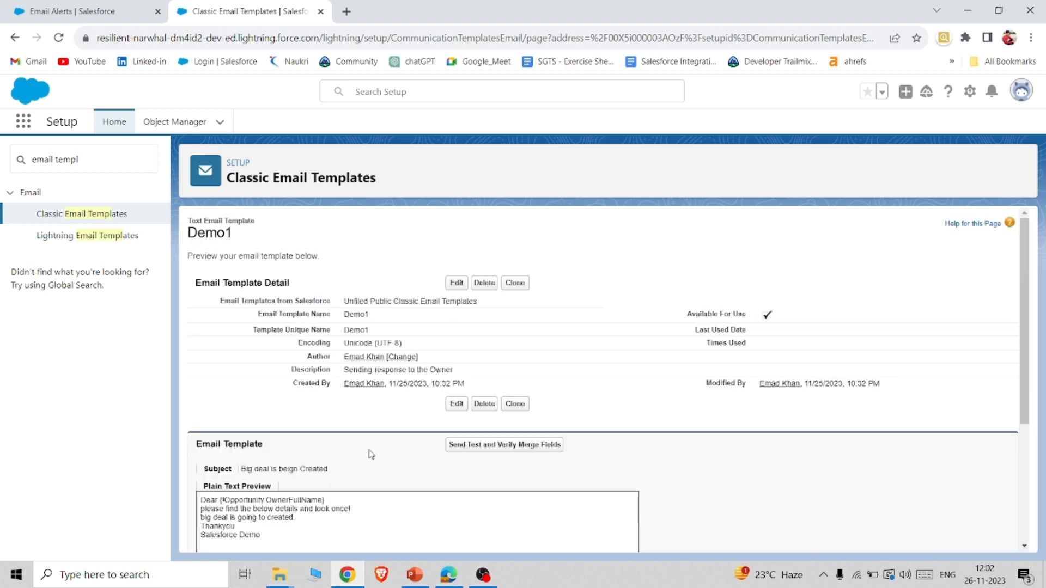
scroll(479, 382, down, 3)
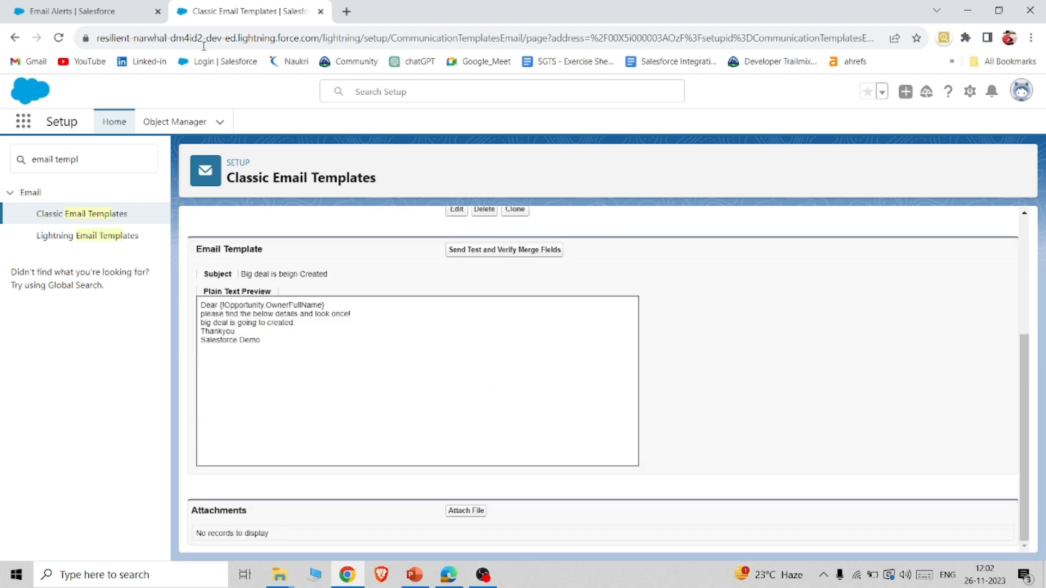
Return to the new email alert and look up Demo1 as its email template.
click(38, 6)
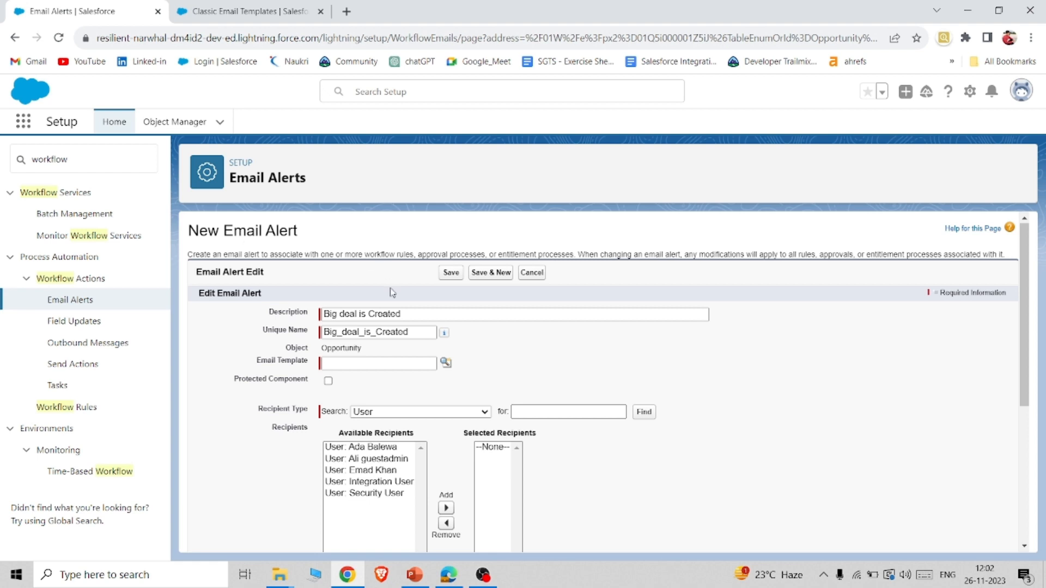
click(446, 362)
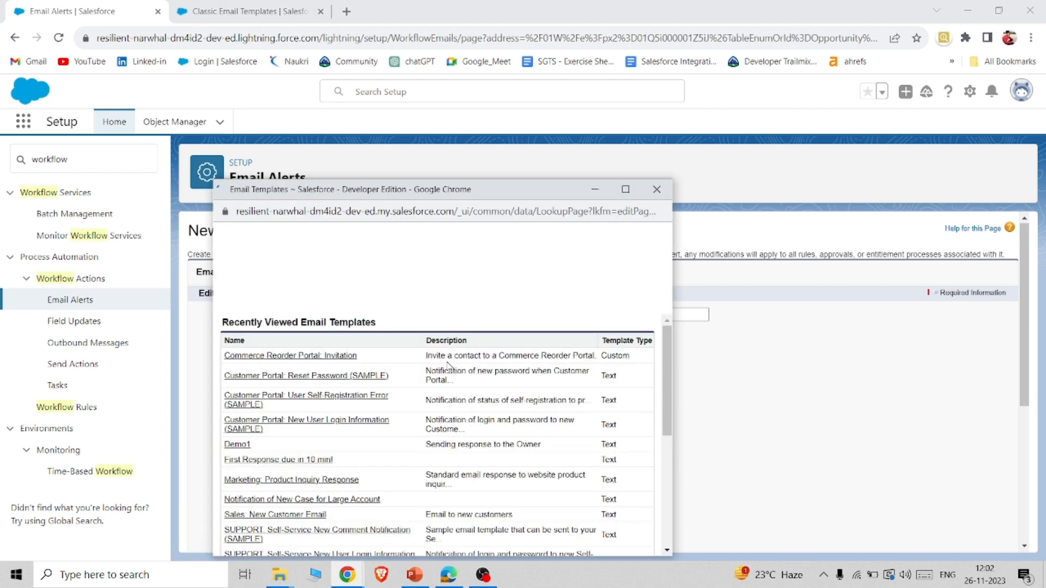
scroll(349, 406, down, 2)
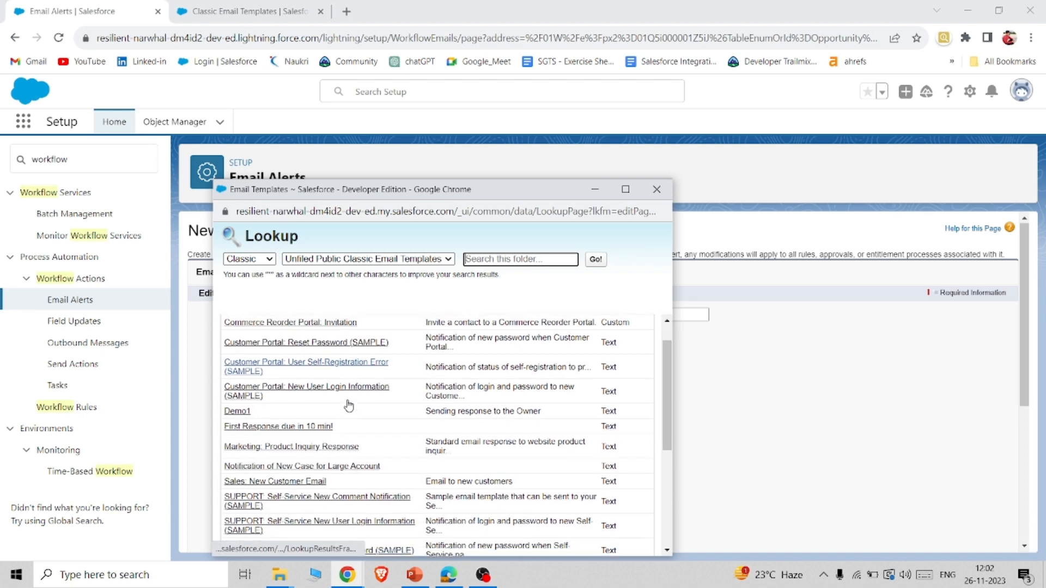
click(241, 410)
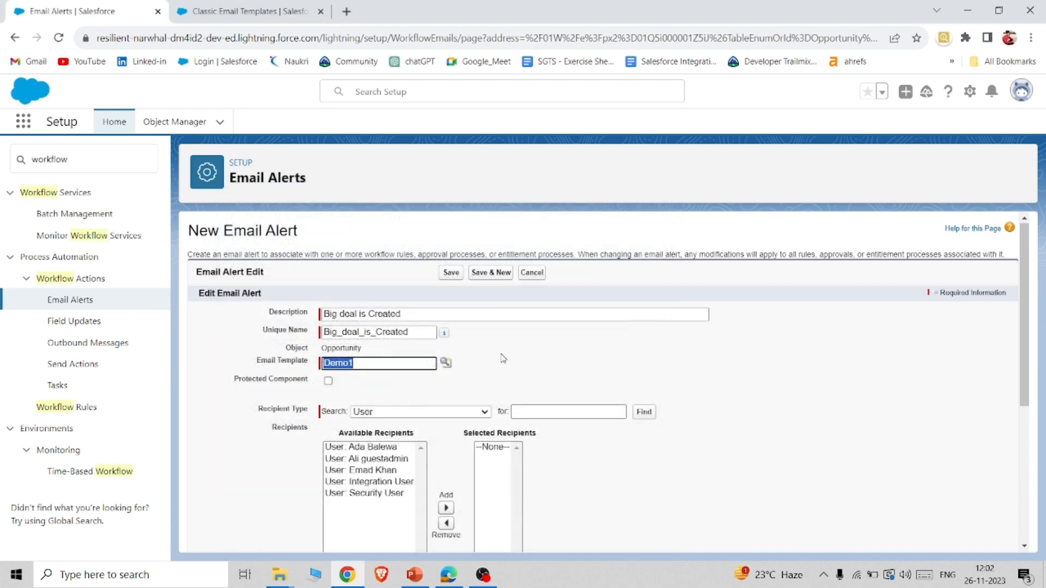
click(548, 347)
Add the third-listed and first-listed available users as recipients of the email alert.
scroll(551, 348, down, 2)
scroll(550, 349, down, 1)
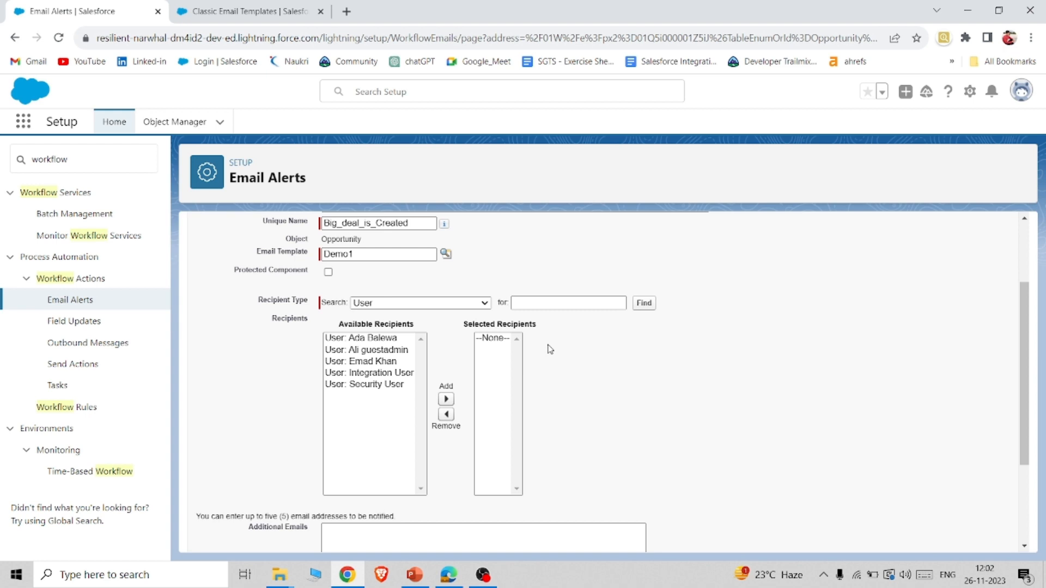
click(369, 363)
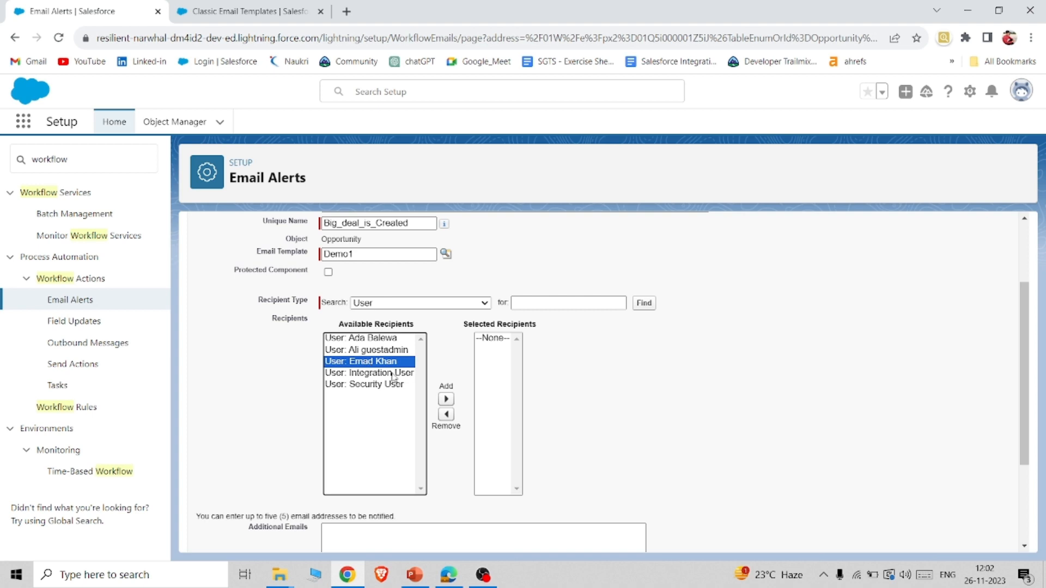
click(446, 400)
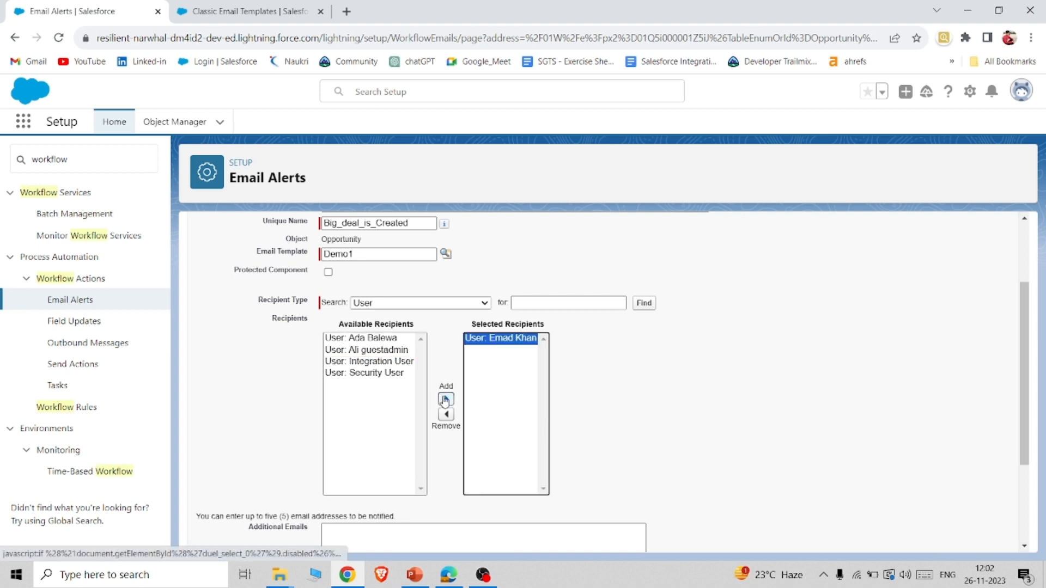
click(382, 339)
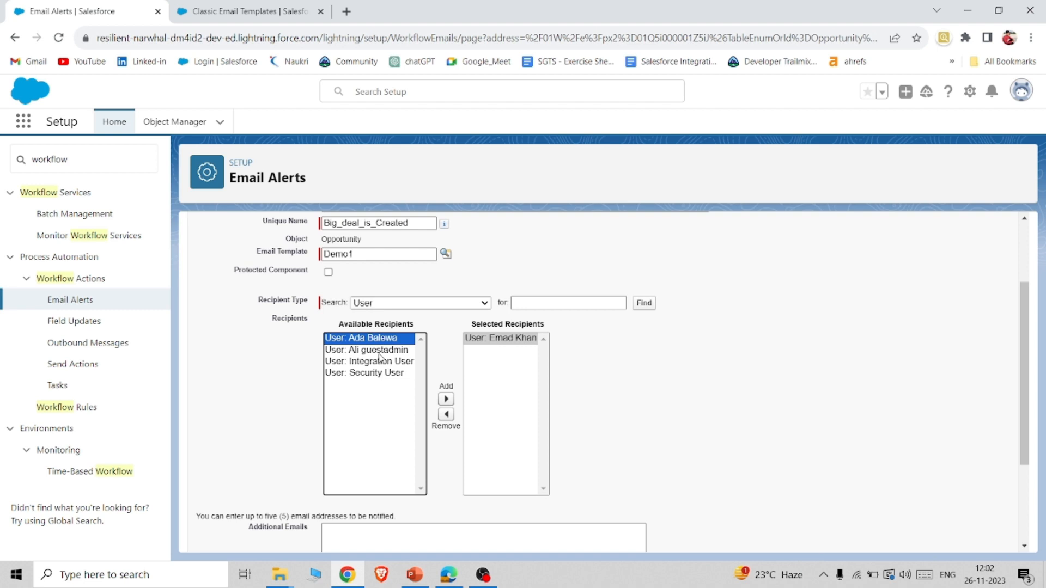
click(445, 399)
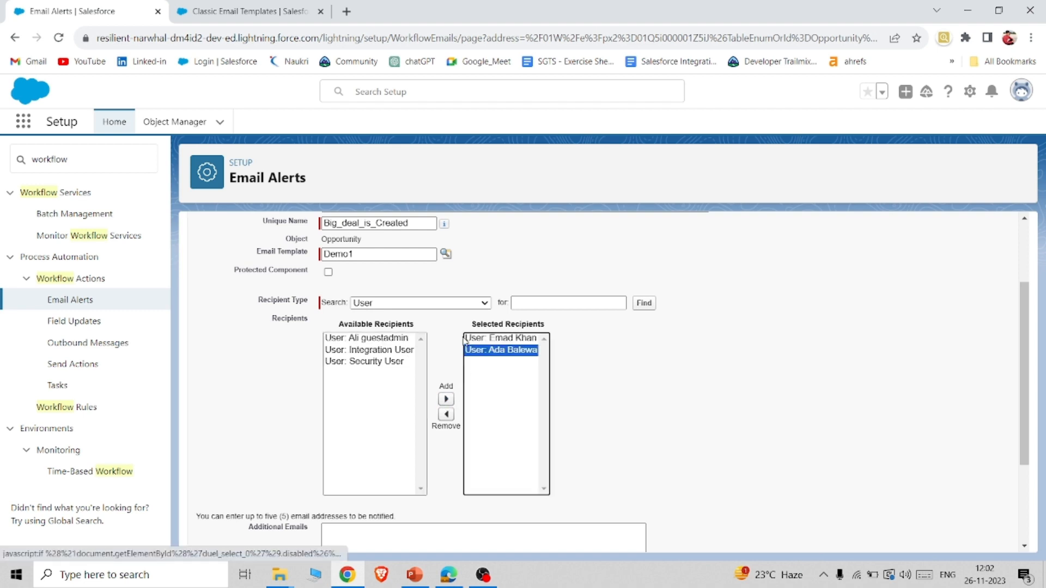
click(430, 303)
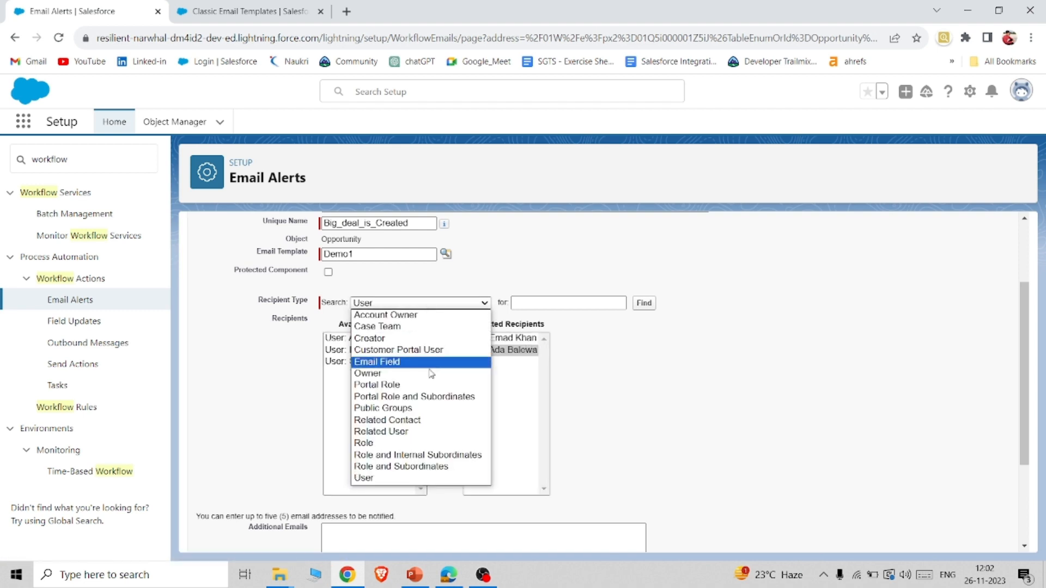
click(640, 401)
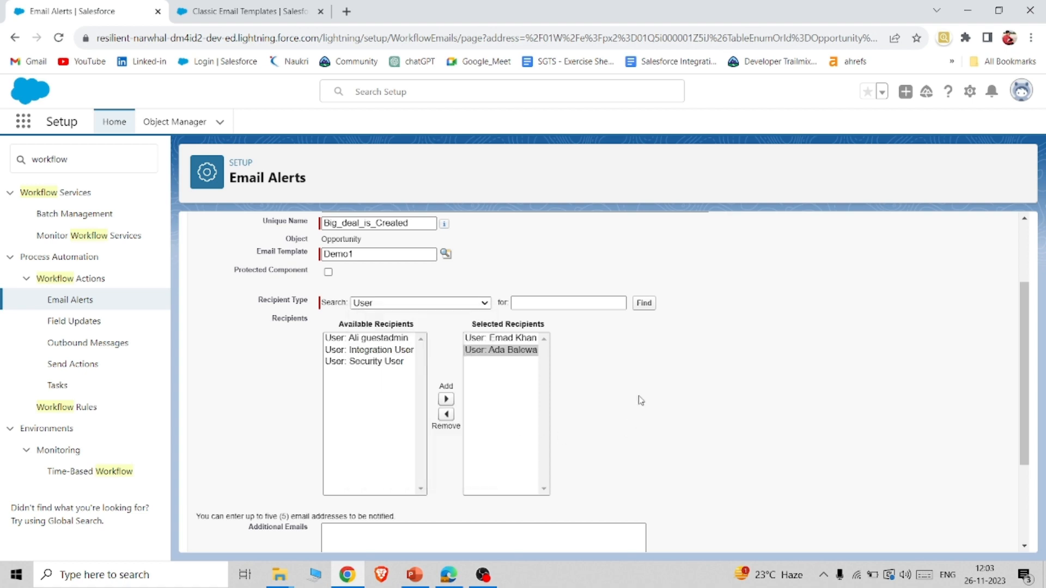
scroll(528, 410, down, 3)
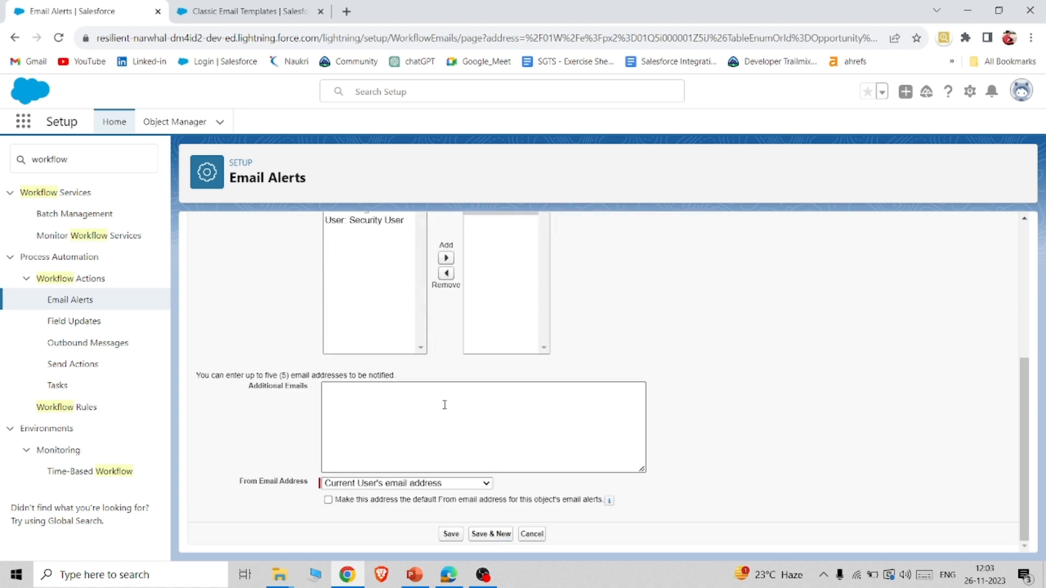
click(439, 485)
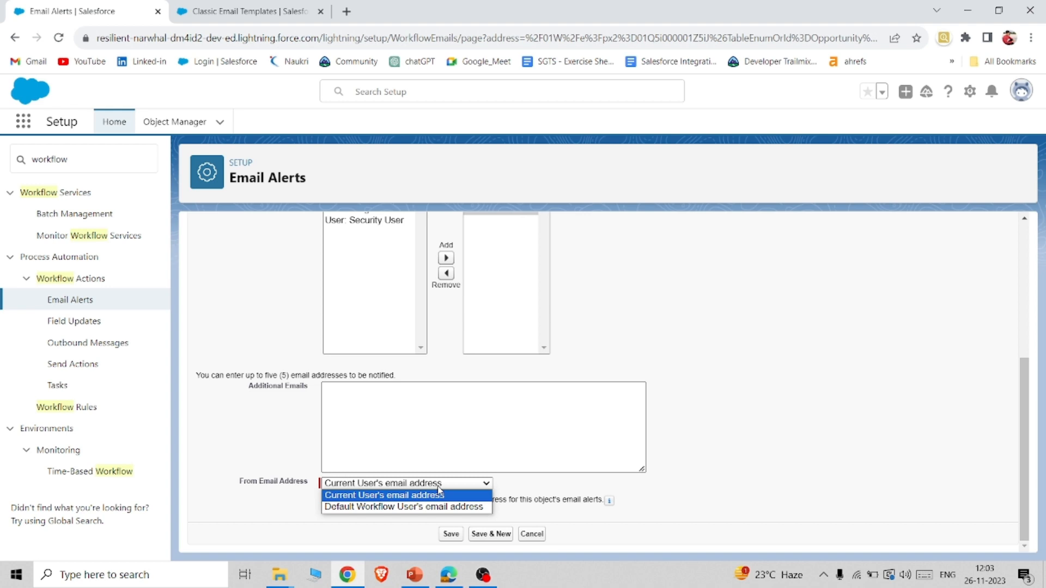
click(457, 485)
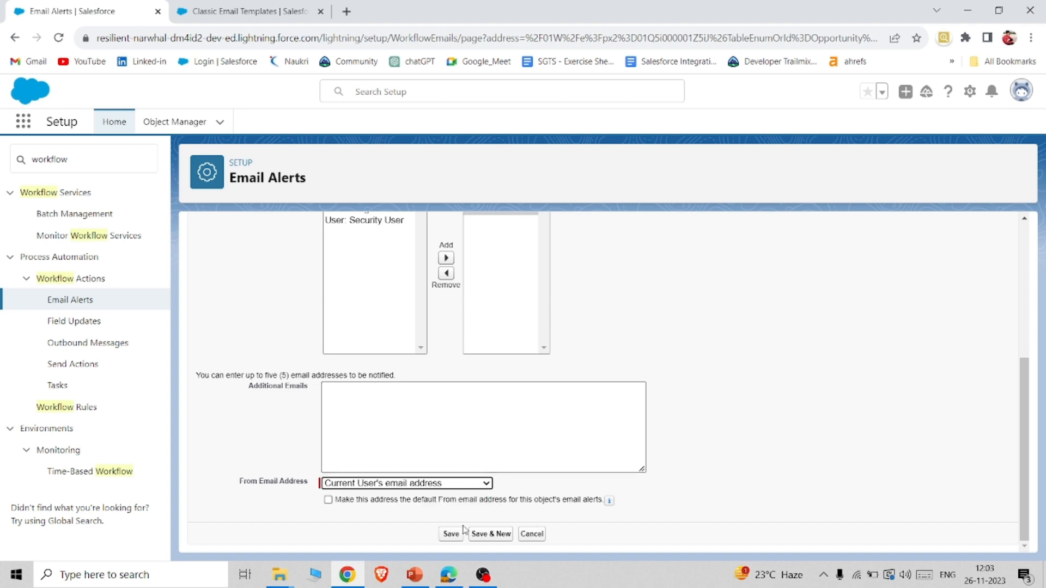
click(446, 534)
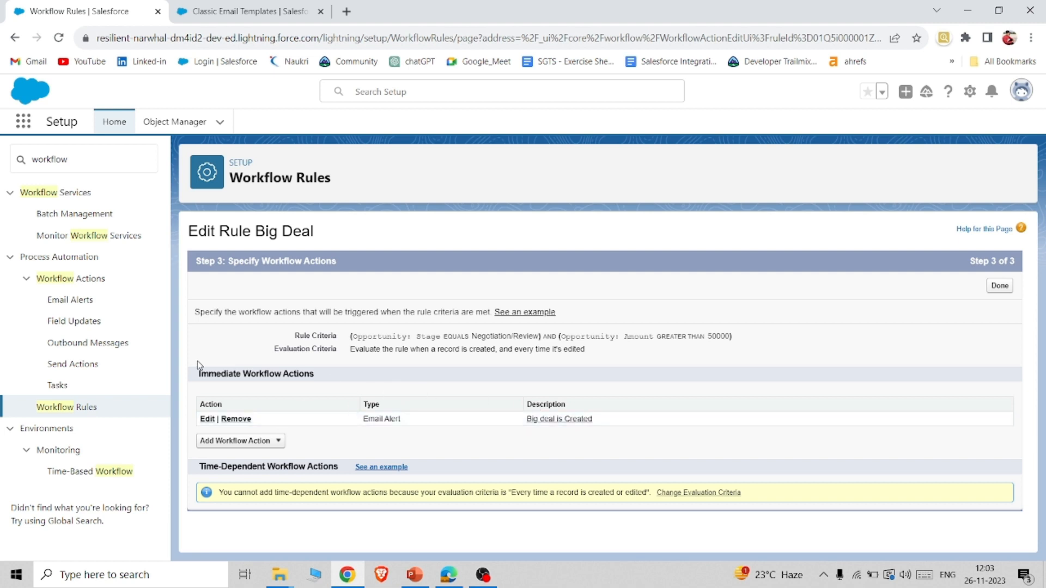
Activate the Big Deal rule in the list of workflow rules.
click(85, 405)
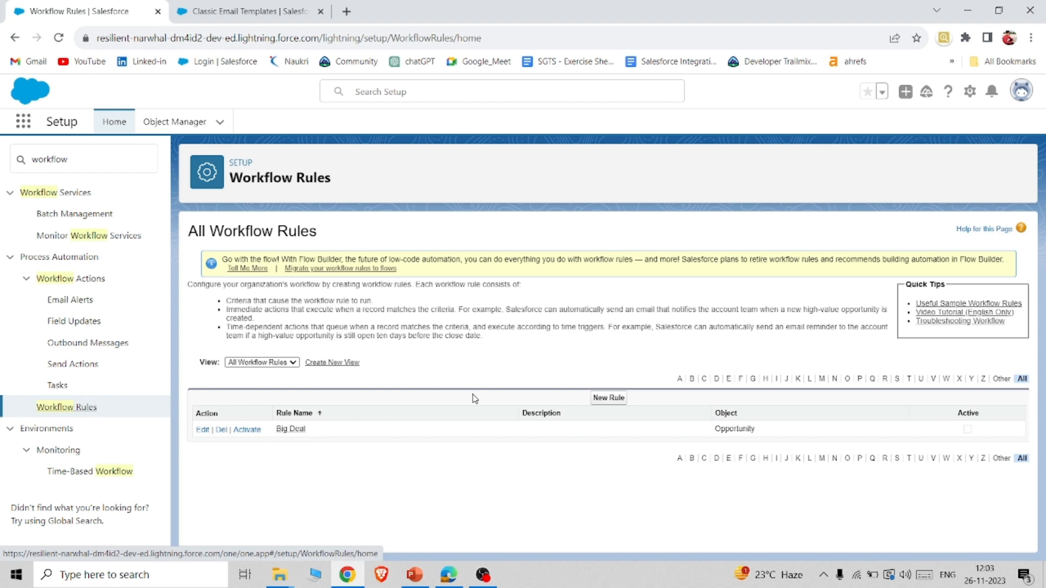
click(243, 433)
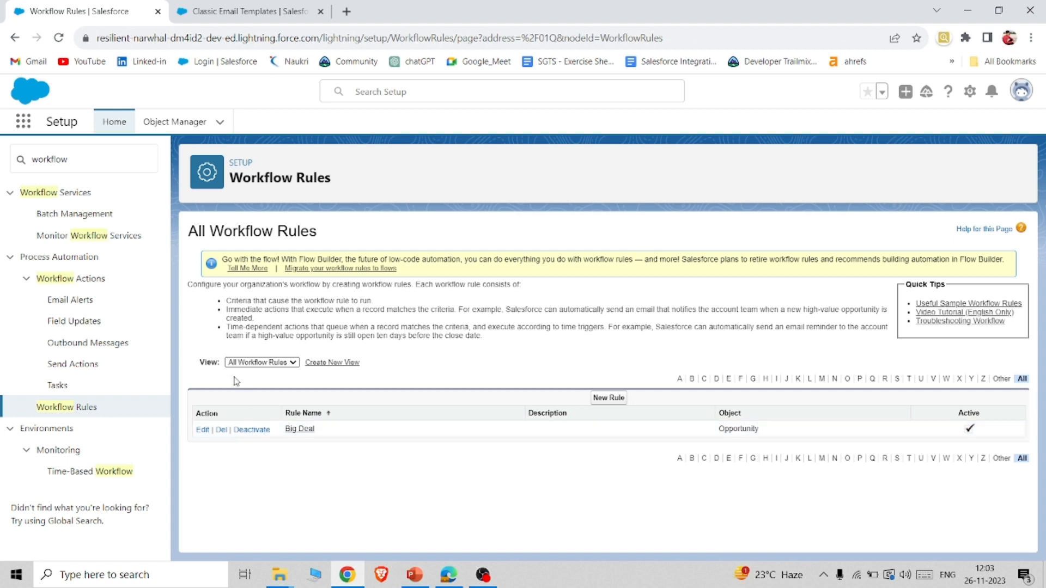
Switch to the Sales app and open its Opportunities list.
click(25, 131)
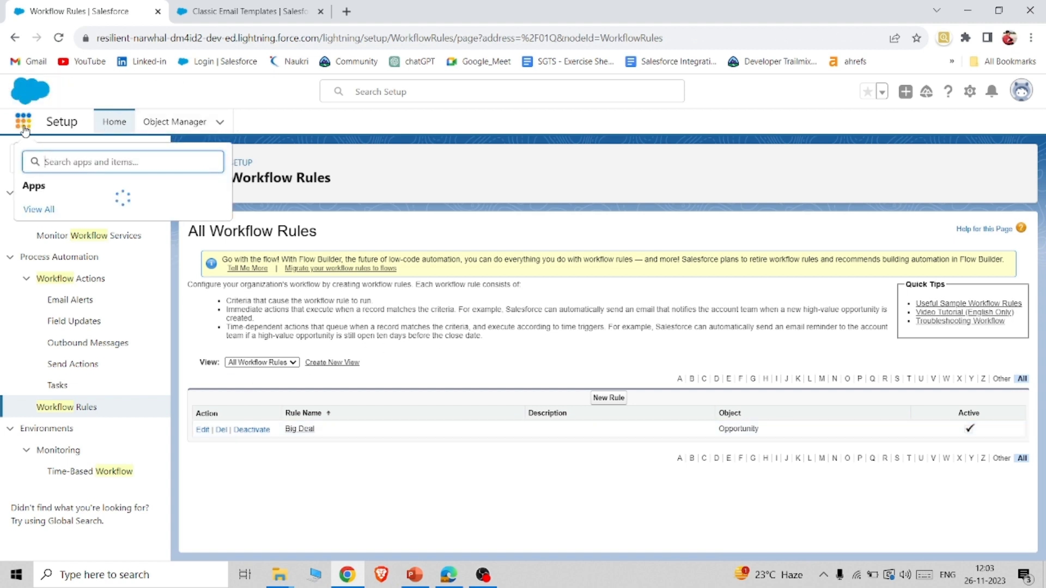
click(65, 343)
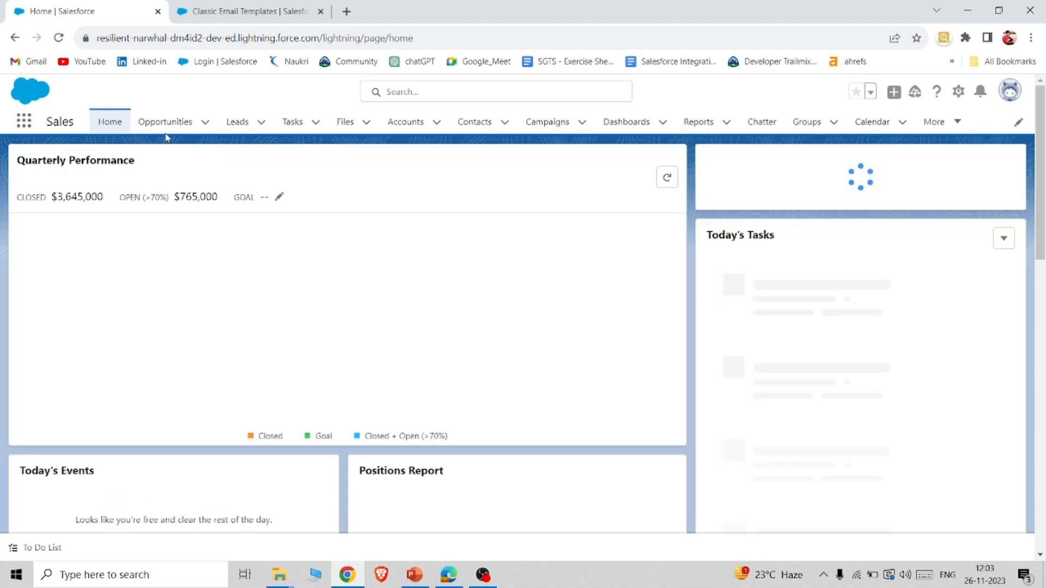
click(162, 131)
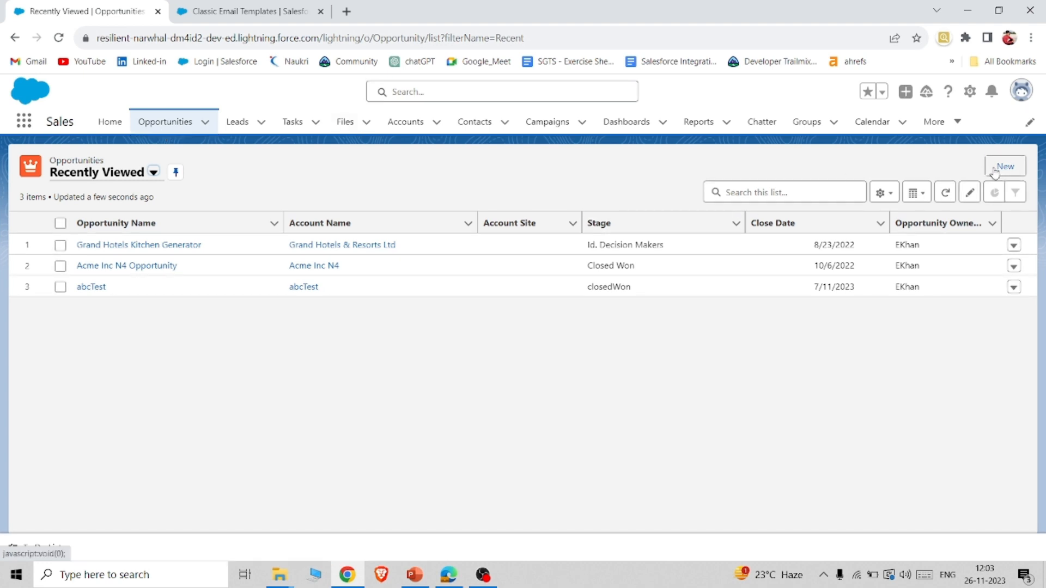
Start a new opportunity with the close date 10/31/2023 and the opportunity name demo1.
click(993, 168)
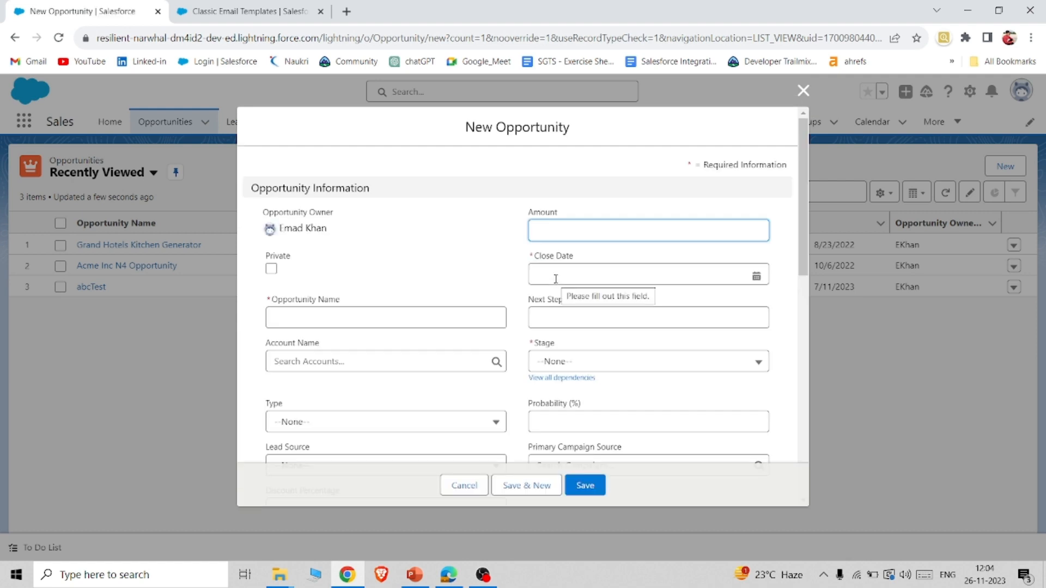
click(556, 279)
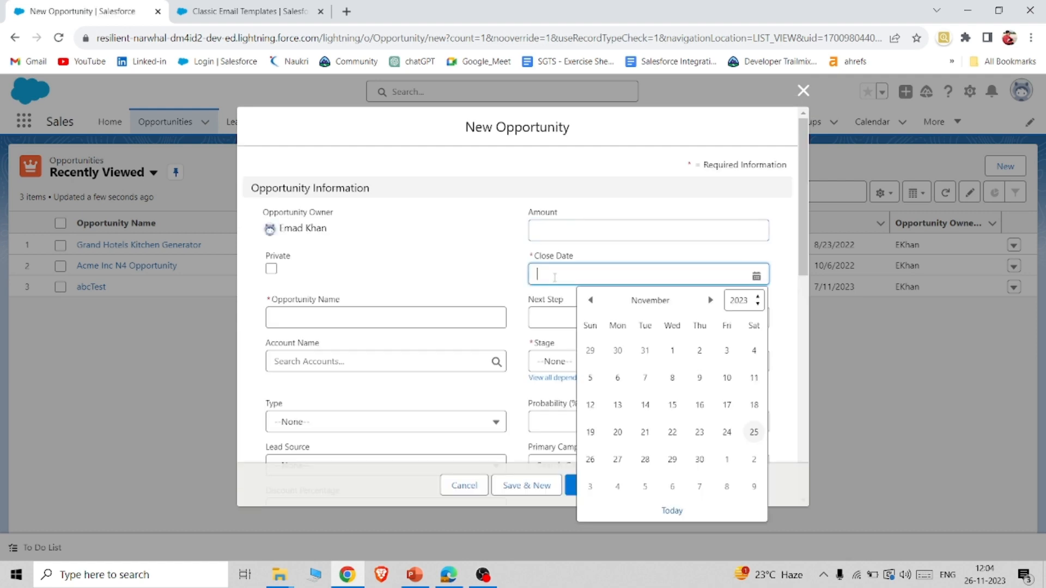
click(646, 352)
click(401, 321)
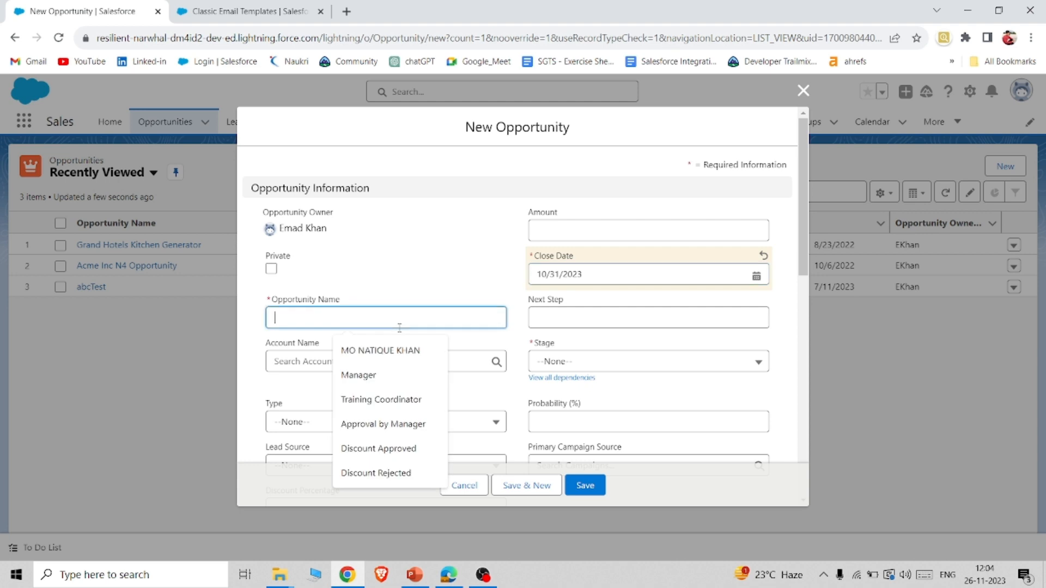
text(demo1)
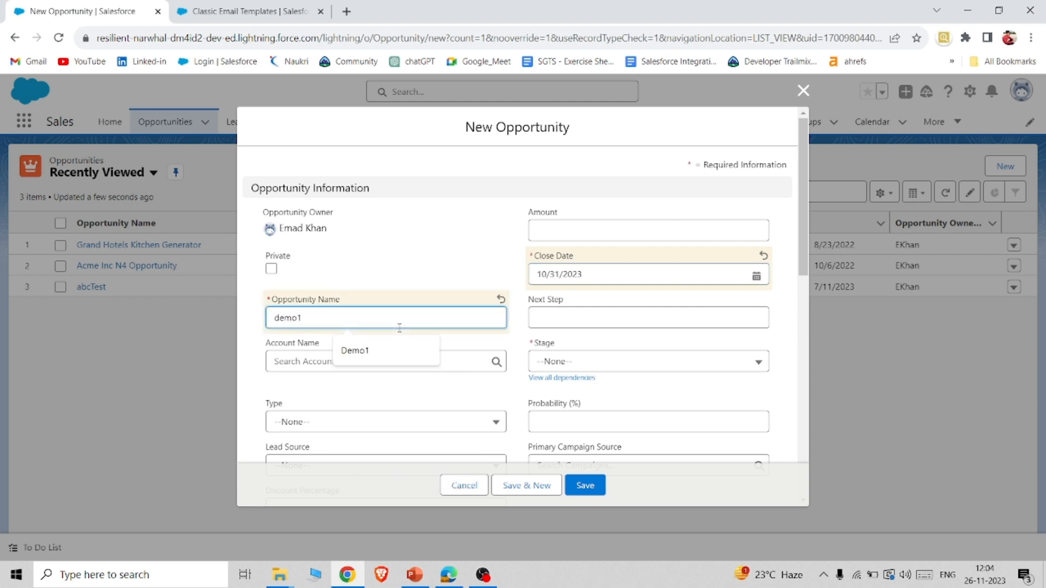
Set the new opportunity's stage to Negotiation/Review.
click(602, 361)
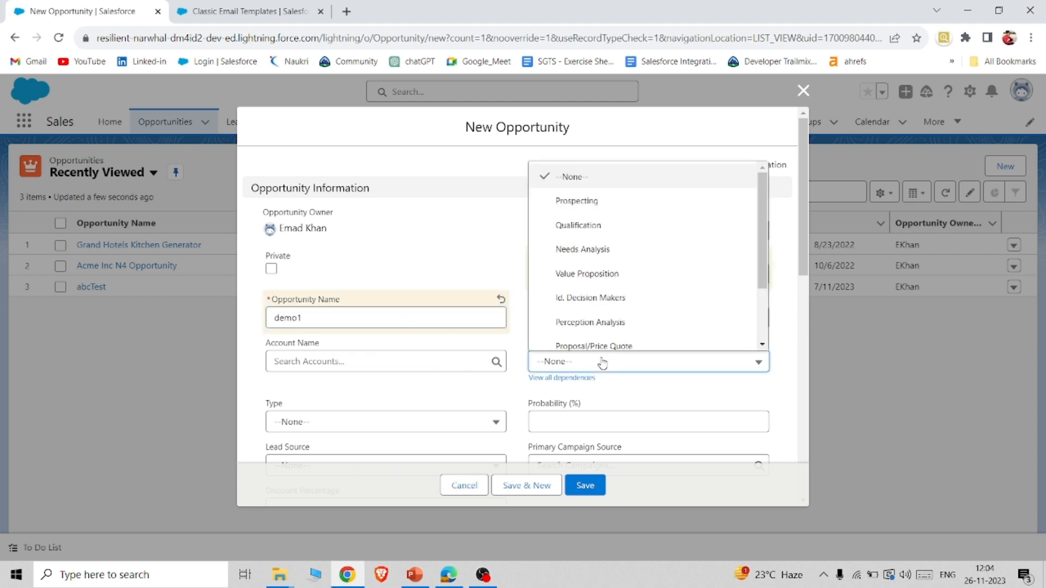
scroll(610, 296, down, 2)
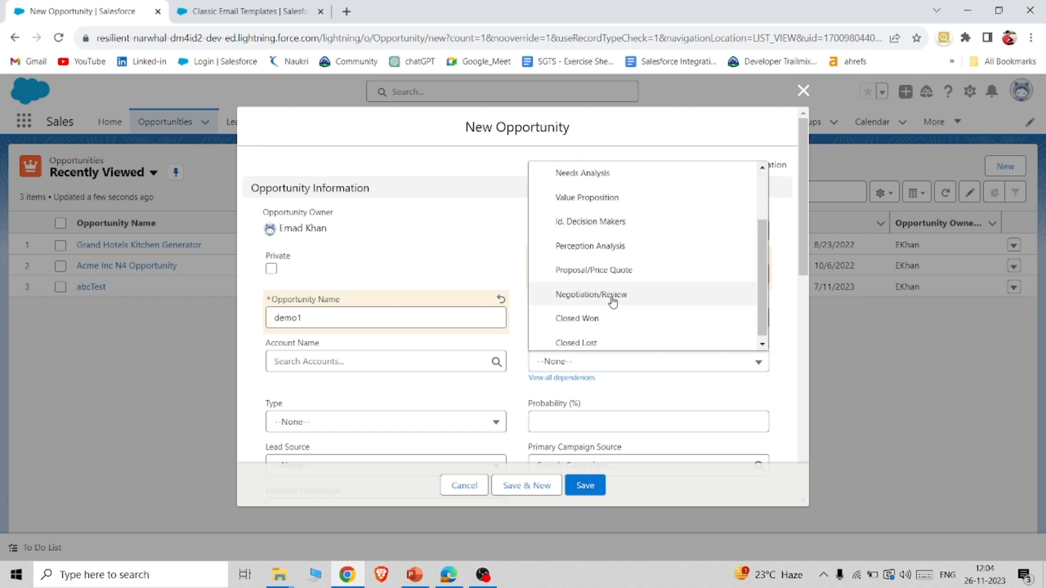
click(611, 298)
Enter 55000 as the opportunity's amount and save the record.
scroll(613, 300, down, 1)
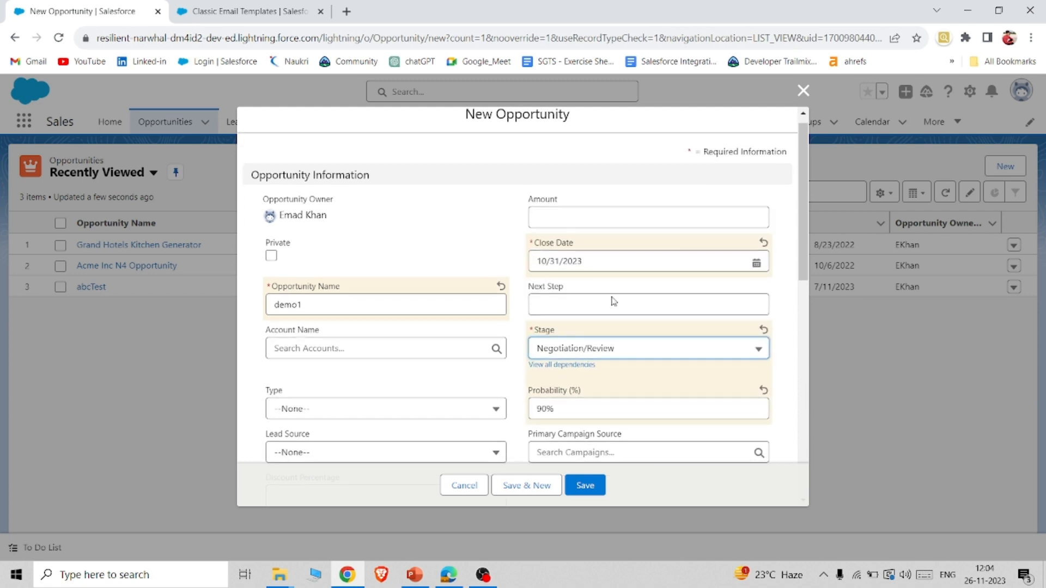
click(585, 214)
text(5)
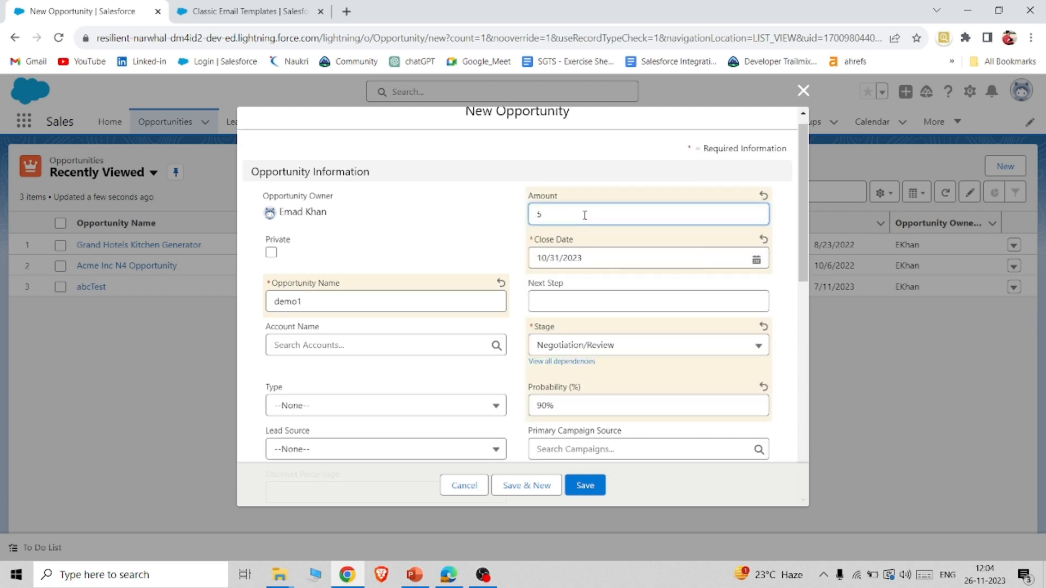
text(5000)
scroll(584, 215, down, 4)
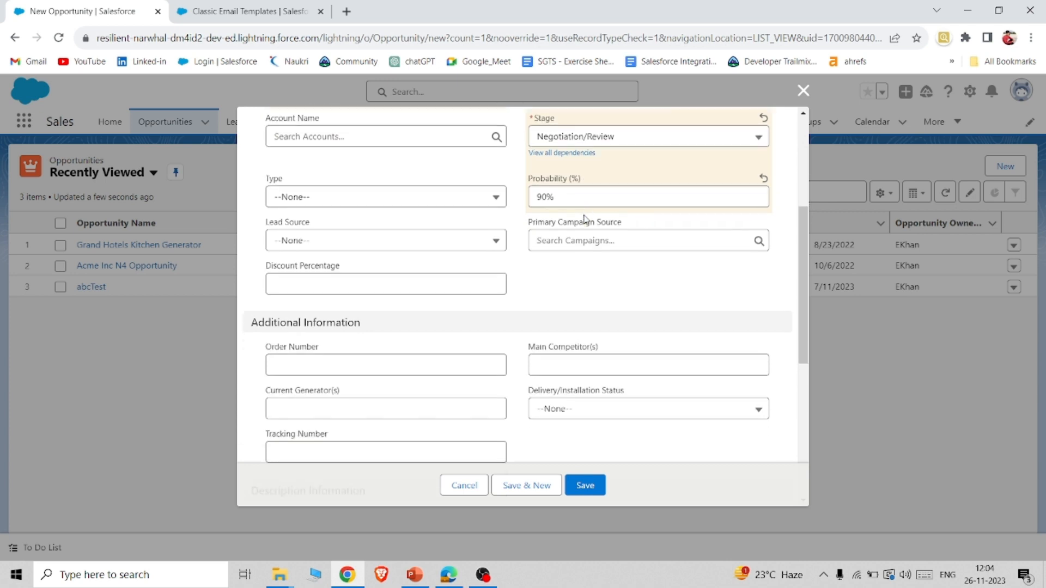
scroll(584, 217, down, 6)
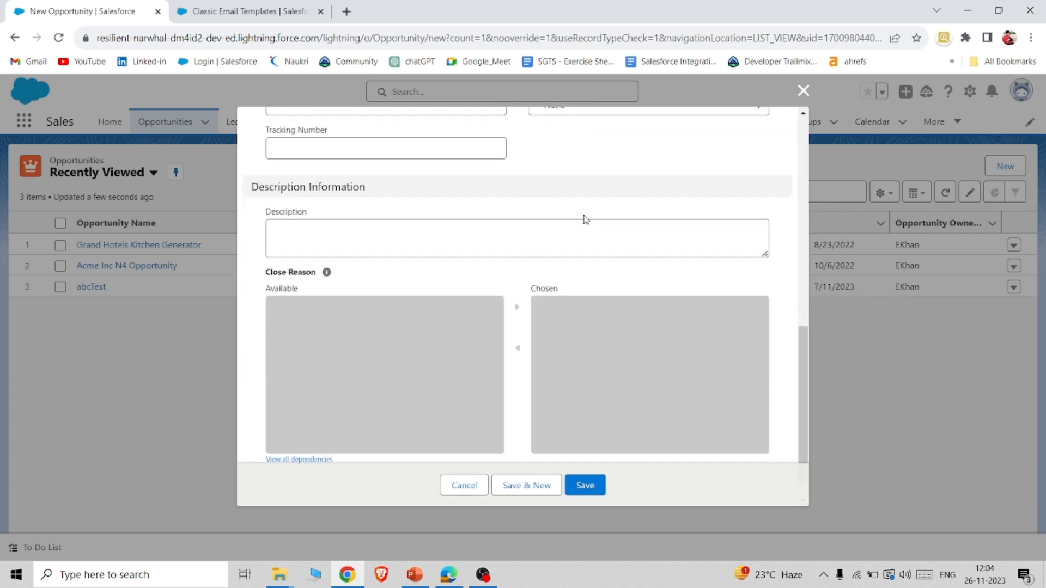
scroll(586, 219, up, 4)
scroll(586, 219, down, 4)
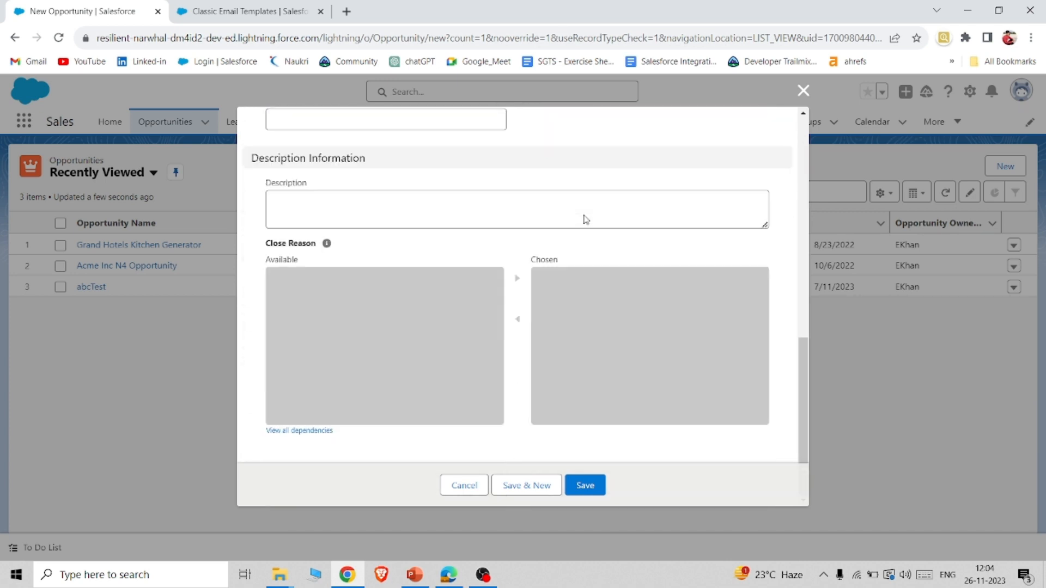
scroll(586, 219, up, 10)
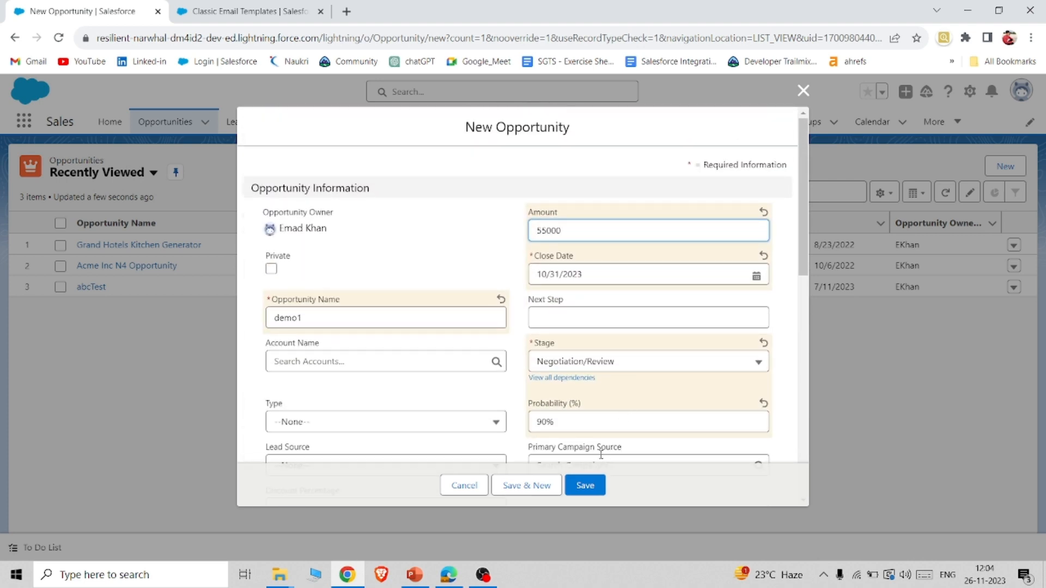
click(595, 493)
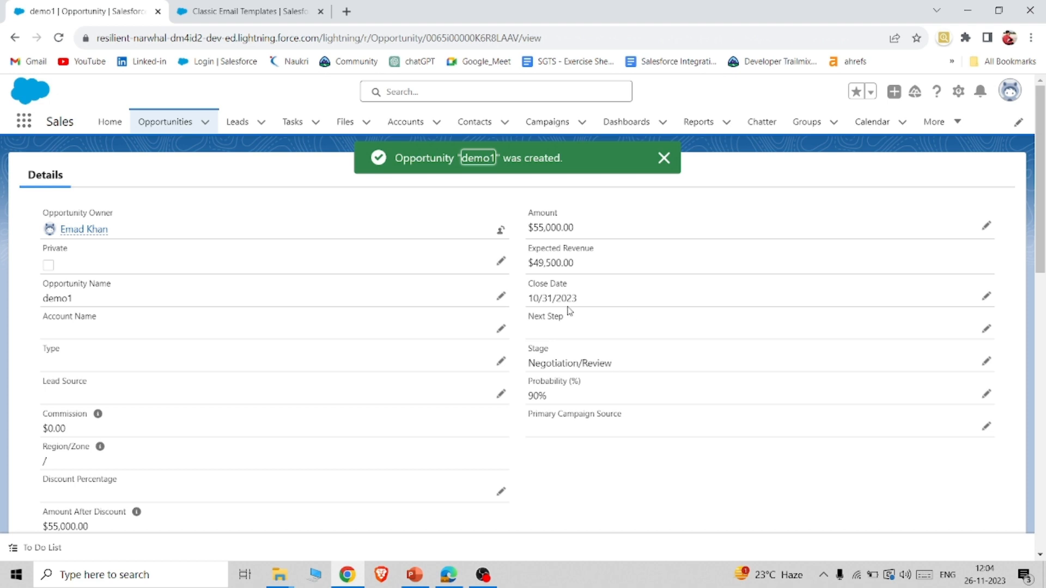
Open Gmail in a new browser tab and read the "Big deal is beign Created" message in the Spam folder.
click(346, 12)
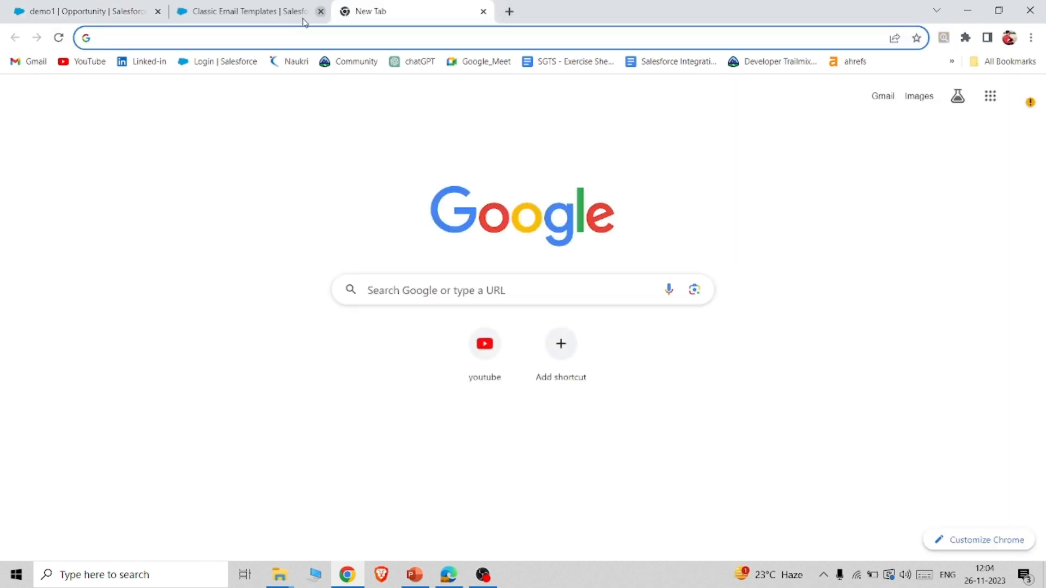
click(21, 62)
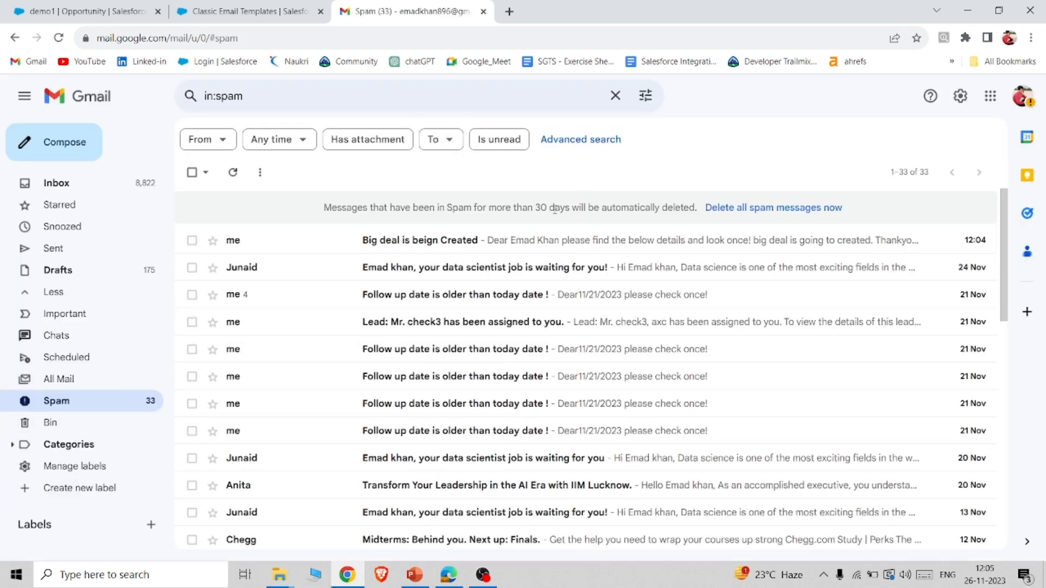
click(523, 246)
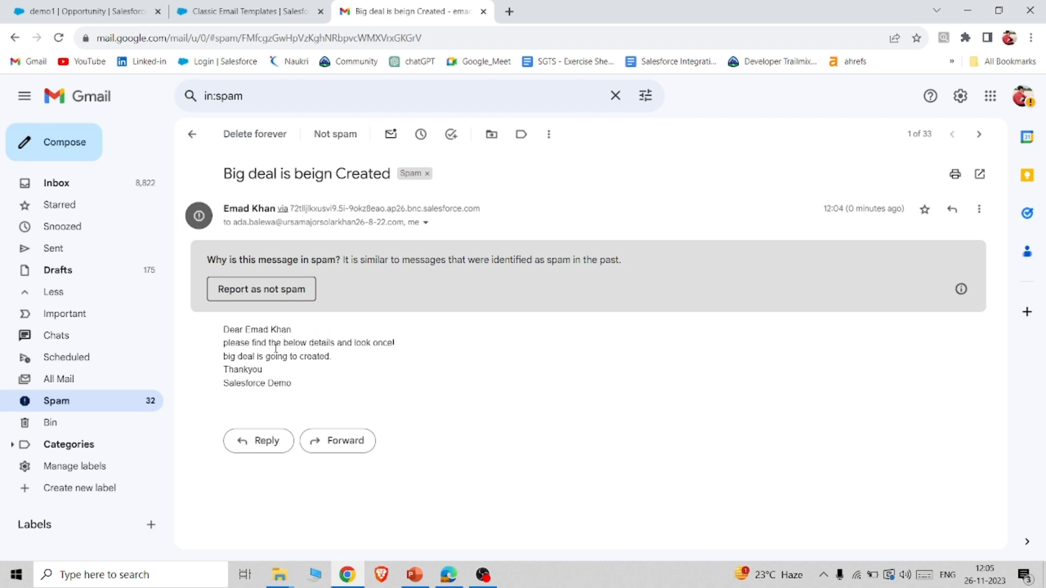
scroll(343, 338, up, 3)
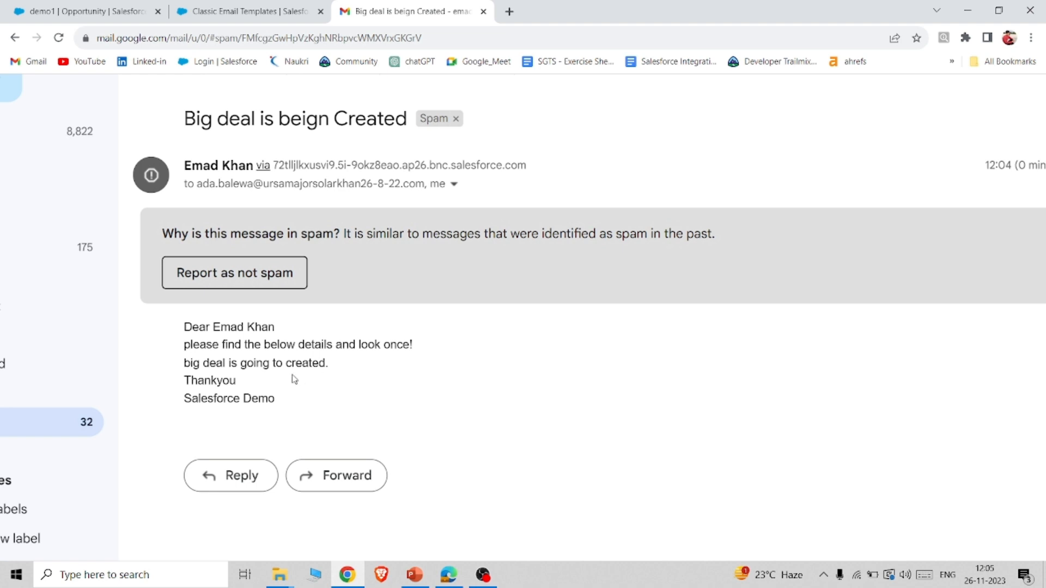
scroll(246, 393, down, 3)
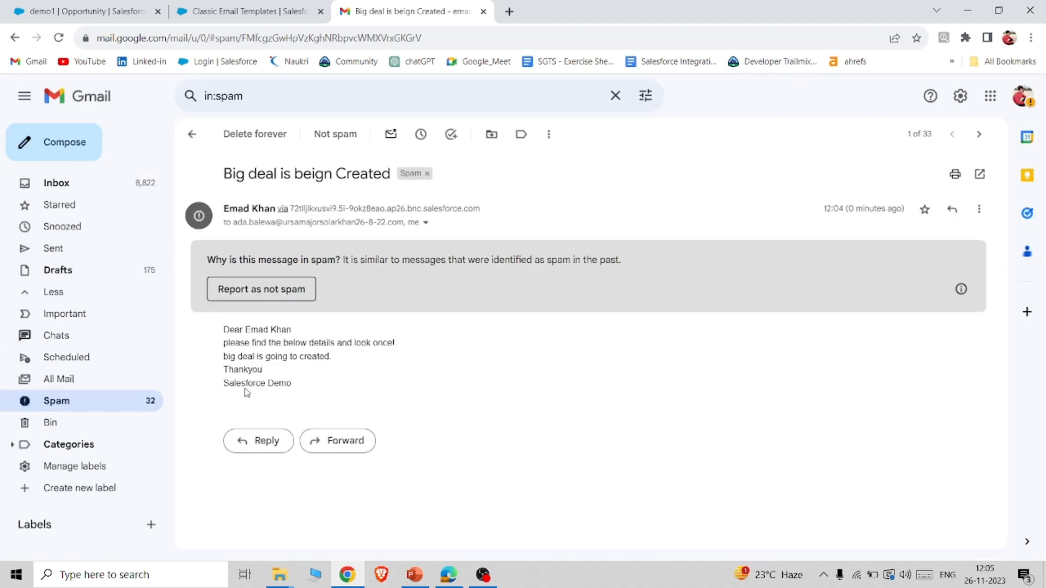
Examine the sender and recipient details of the alert message, and close them.
click(425, 223)
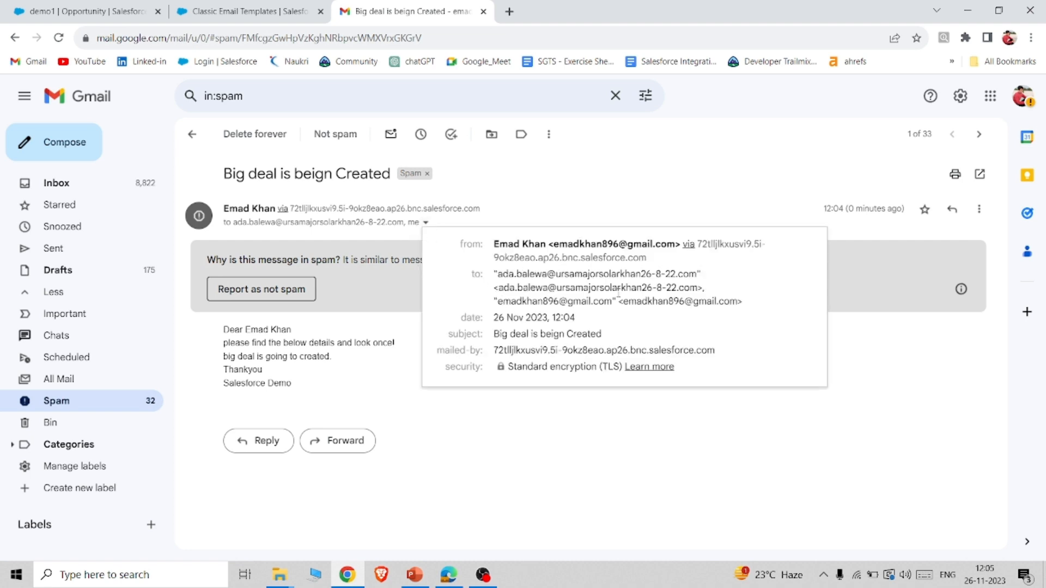
mouse_move(553, 301)
mouse_move(547, 279)
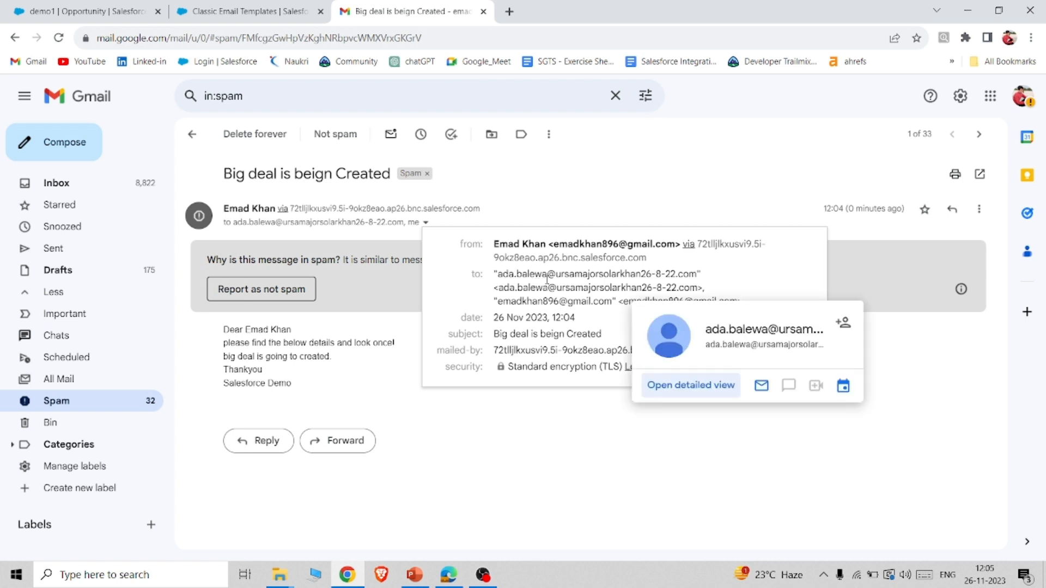
click(559, 488)
Look at the classic email template's text in Salesforce Setup and return to the demo1 opportunity record.
click(251, 9)
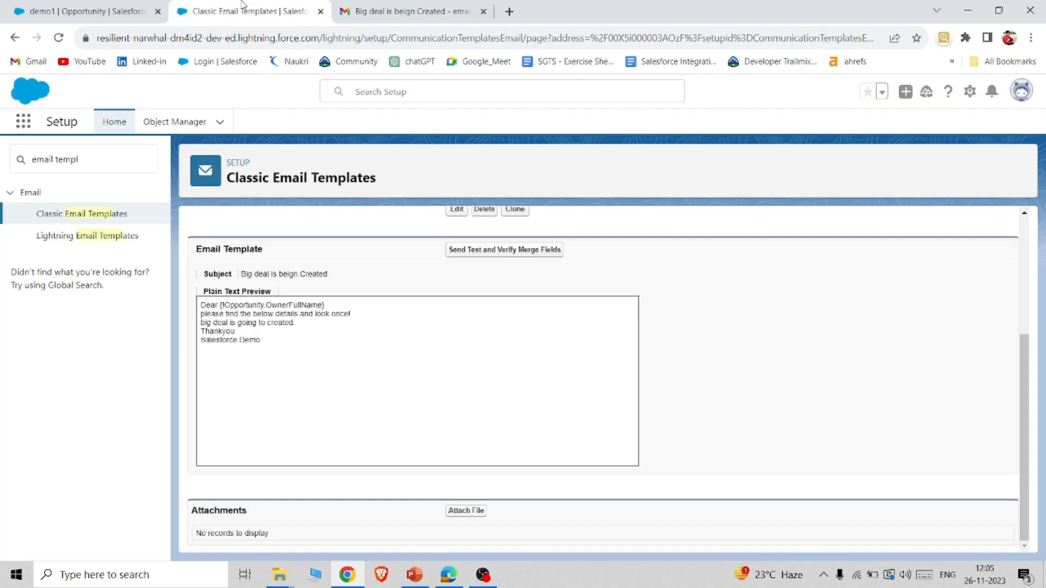
key(ctrl+shift+Tab)
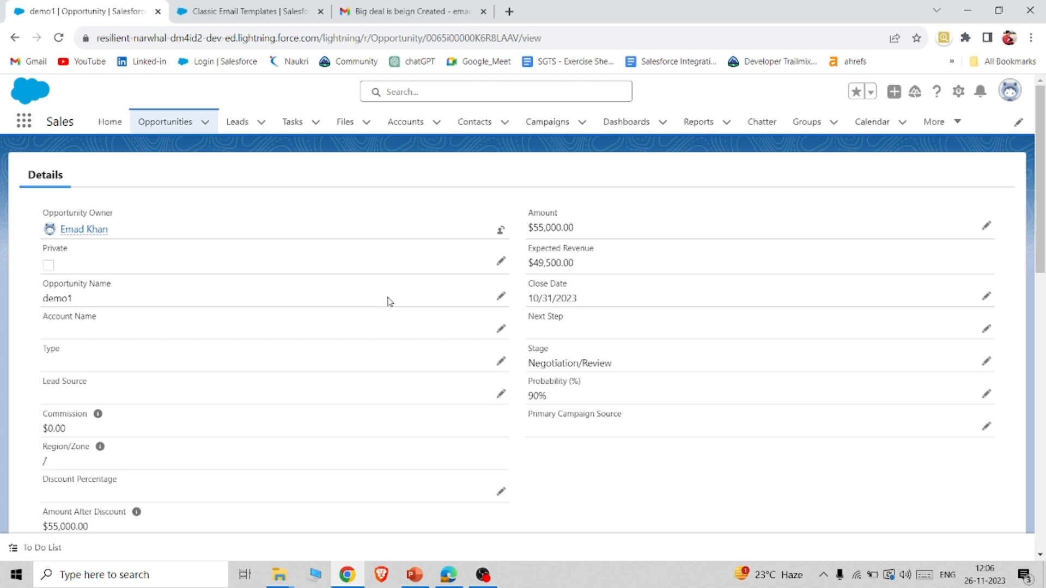